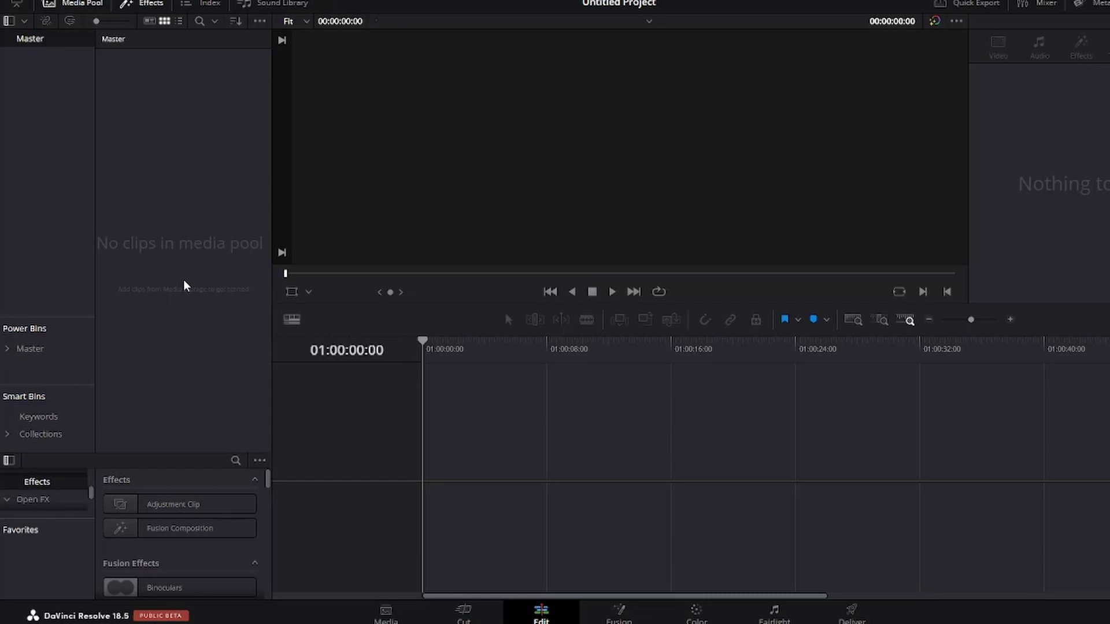
Create a new Fusion composition clip named 3D in the Master bin of the media pool.
right_click(172, 252)
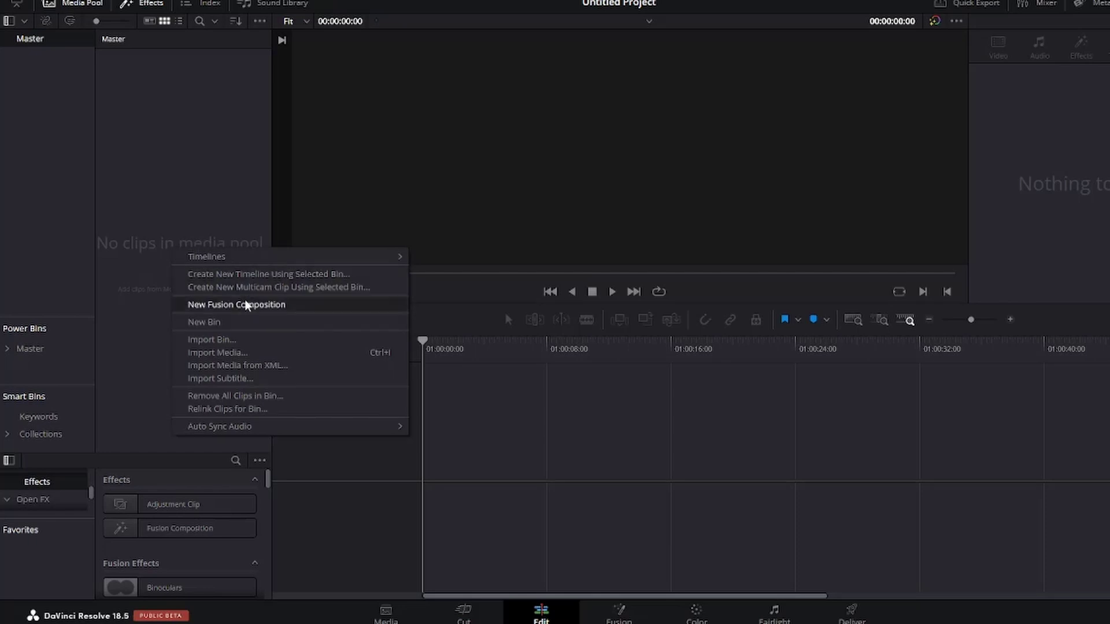
left_click(227, 307)
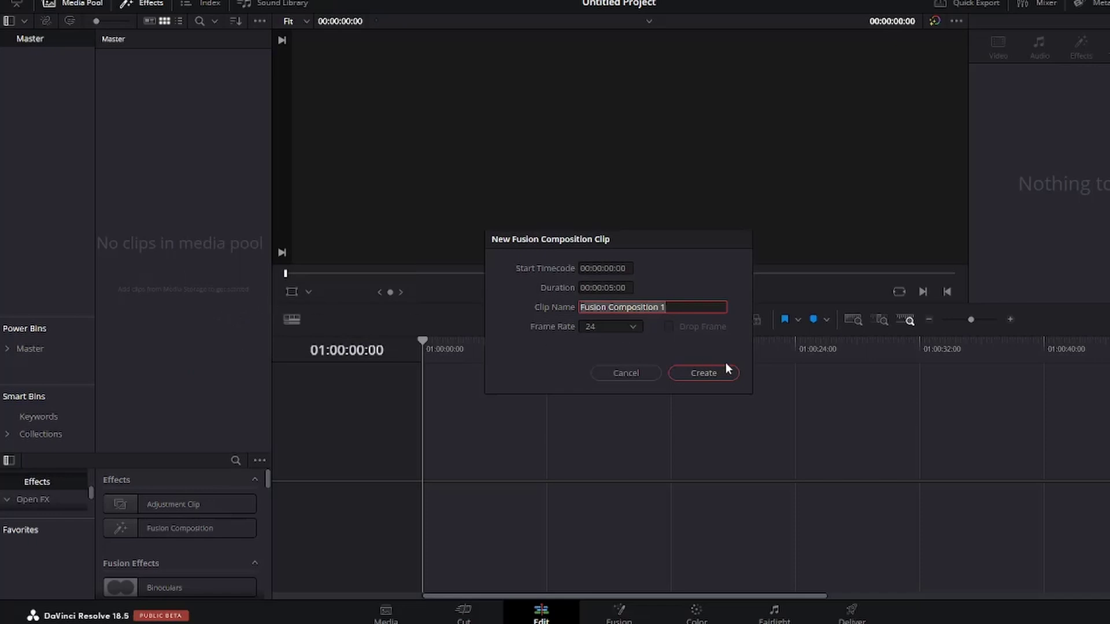
key("BackSpace")
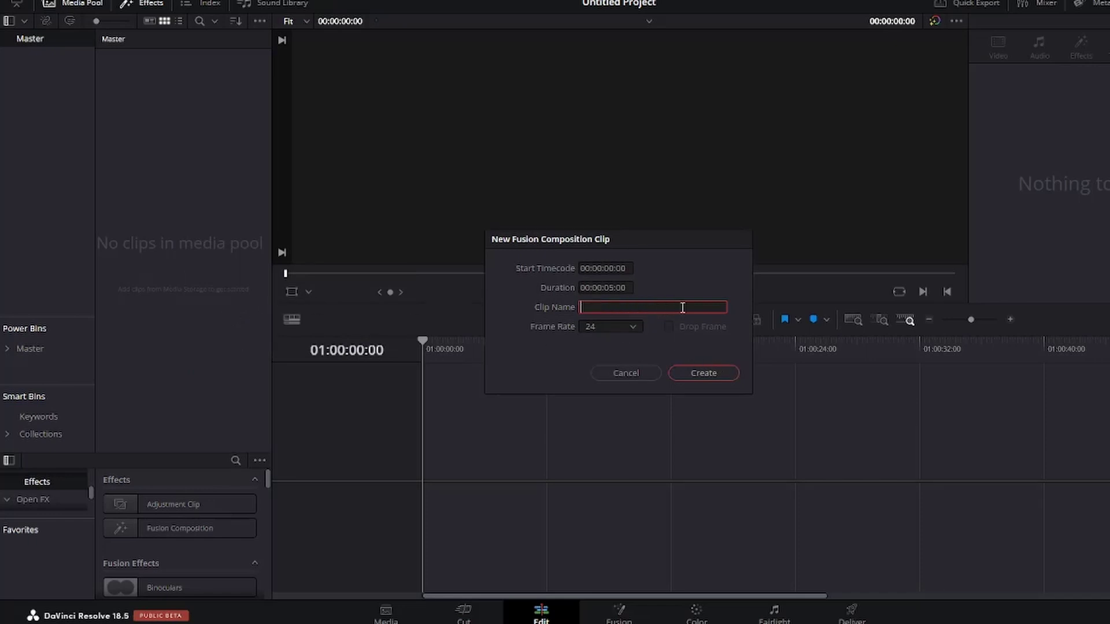
type("3D")
left_click(712, 375)
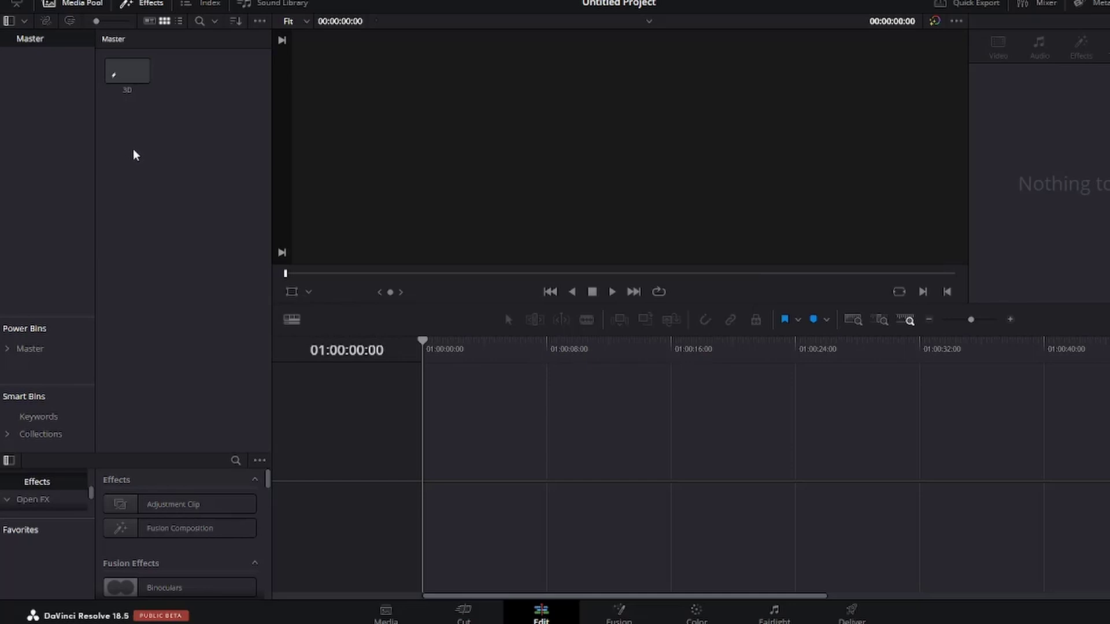
Place the 3D composition at the start of a new timeline and open the clip on the Fusion page.
left_click(130, 78)
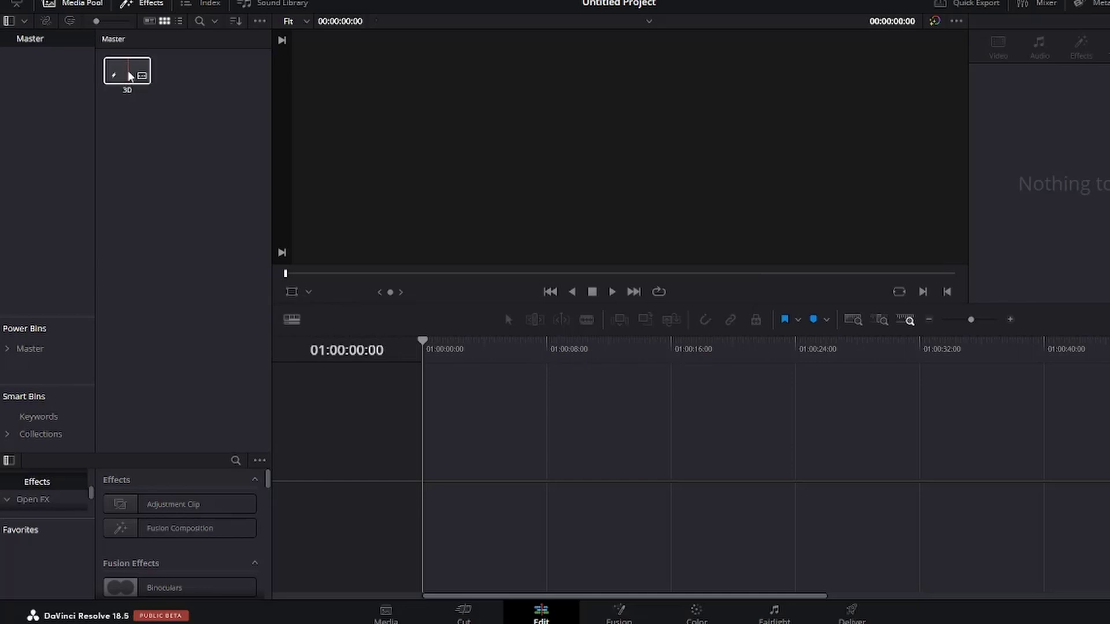
left_click_drag(129, 78, 424, 455)
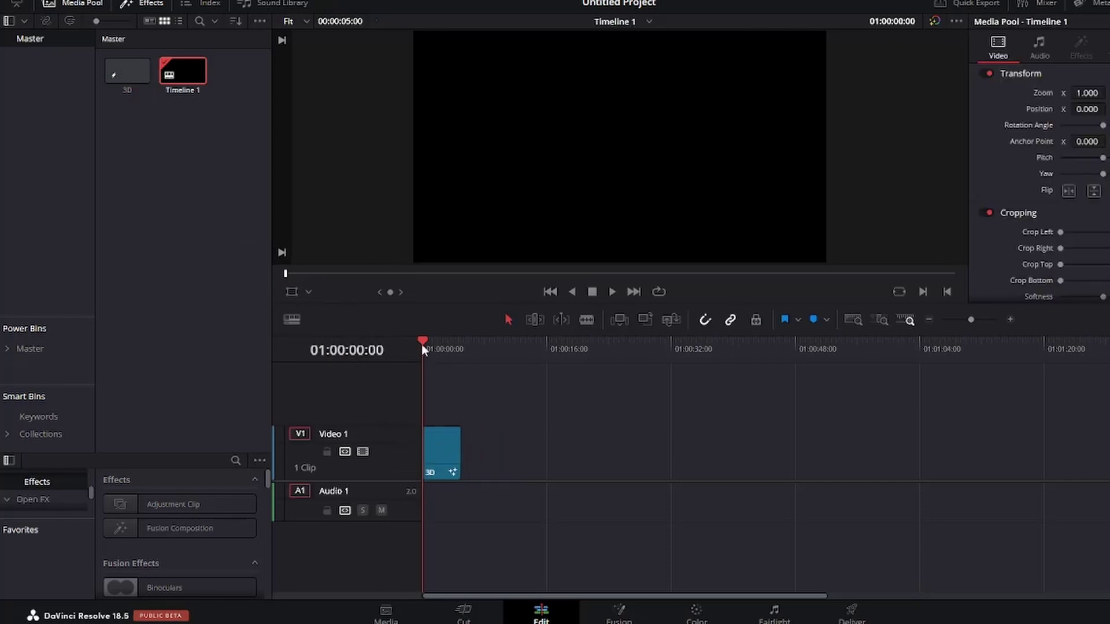
left_click(436, 345)
left_click(432, 457)
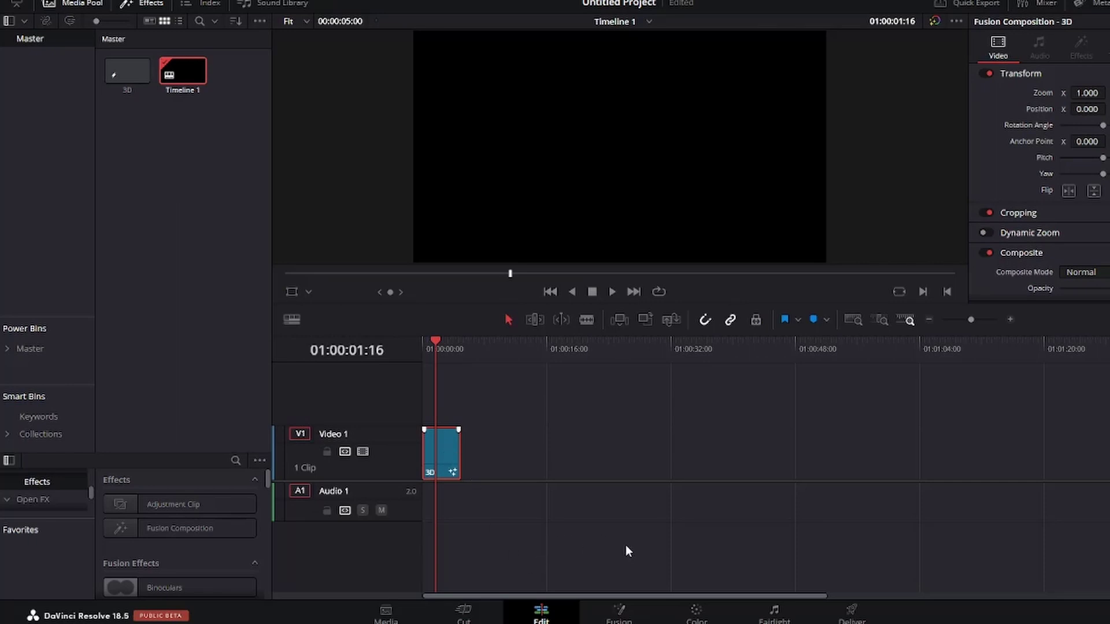
left_click(628, 613)
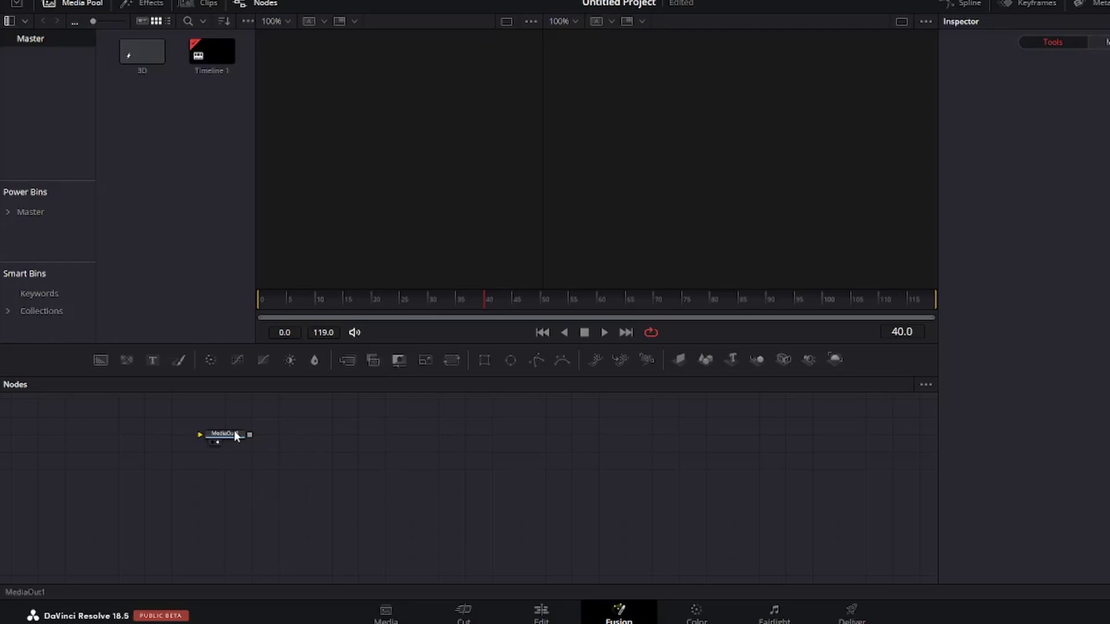
Move MediaOut1 aside and bring the Instagram PNG from the PNG_Fotos folder into the node graph.
left_click_drag(232, 434, 542, 485)
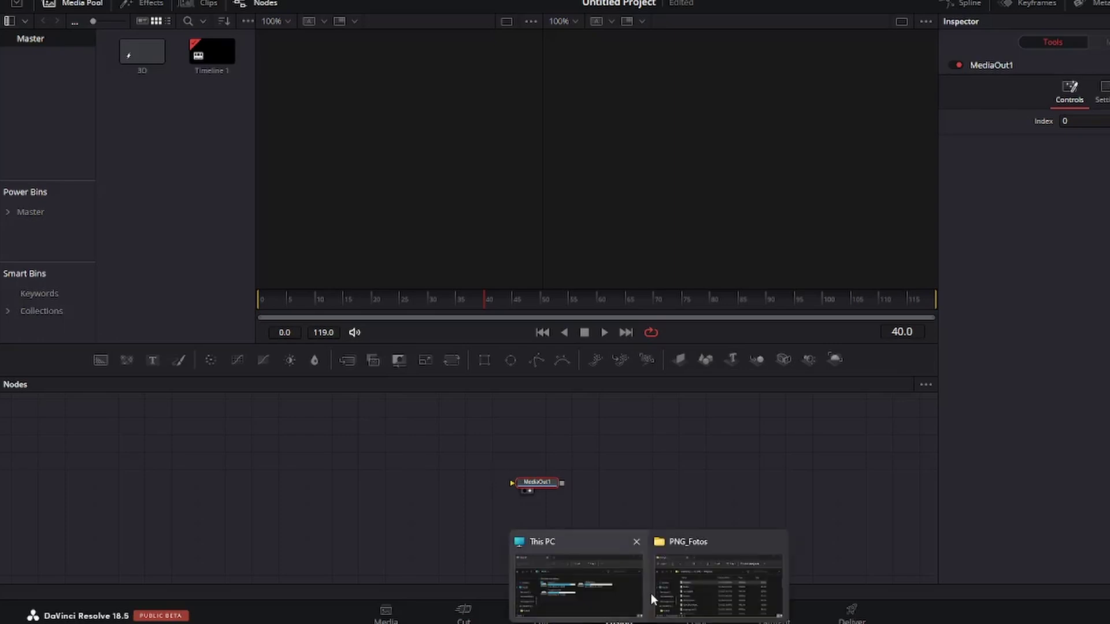
left_click(659, 582)
left_click_drag(415, 86, 615, 85)
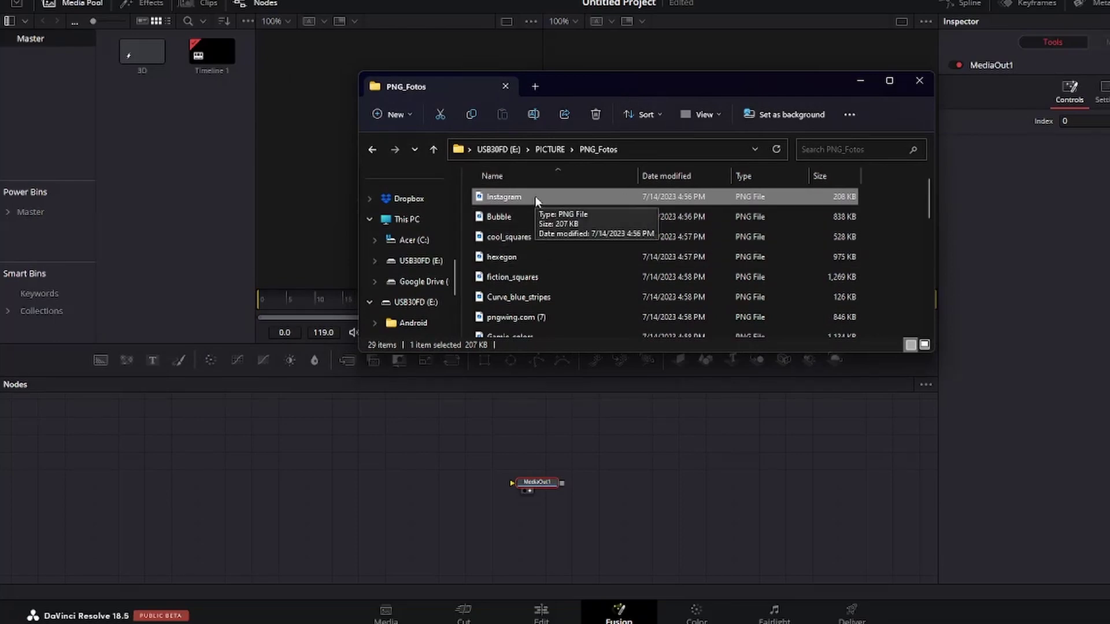
left_click_drag(536, 196, 339, 507)
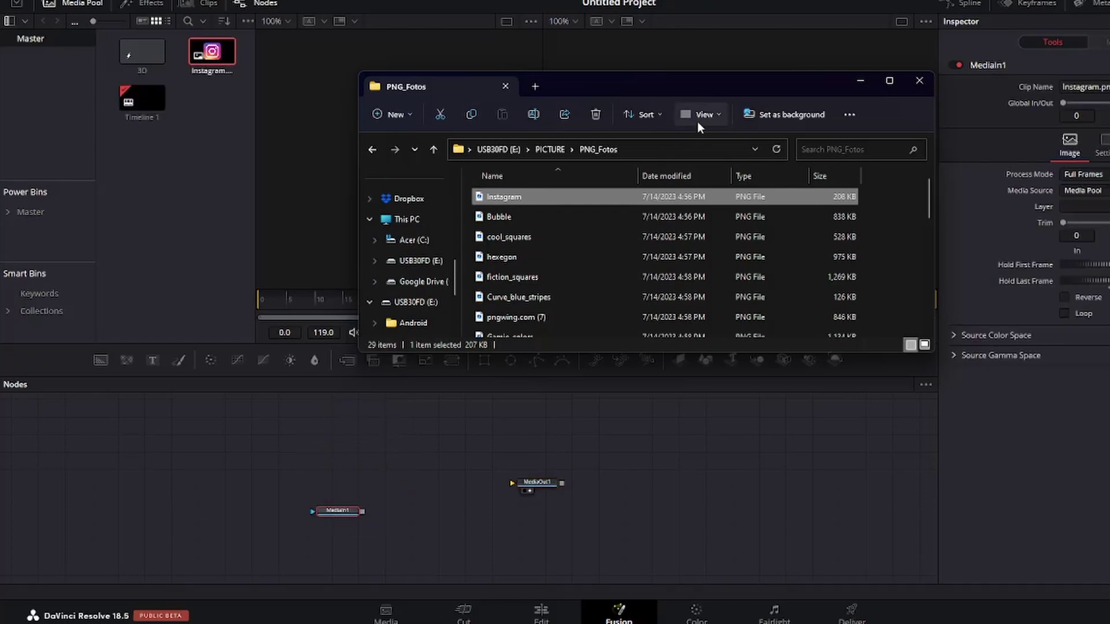
left_click(852, 77)
Line up the MediaIn1 node ahead of MediaOut1 and show the Instagram image in the first viewer.
left_click_drag(324, 515, 316, 484)
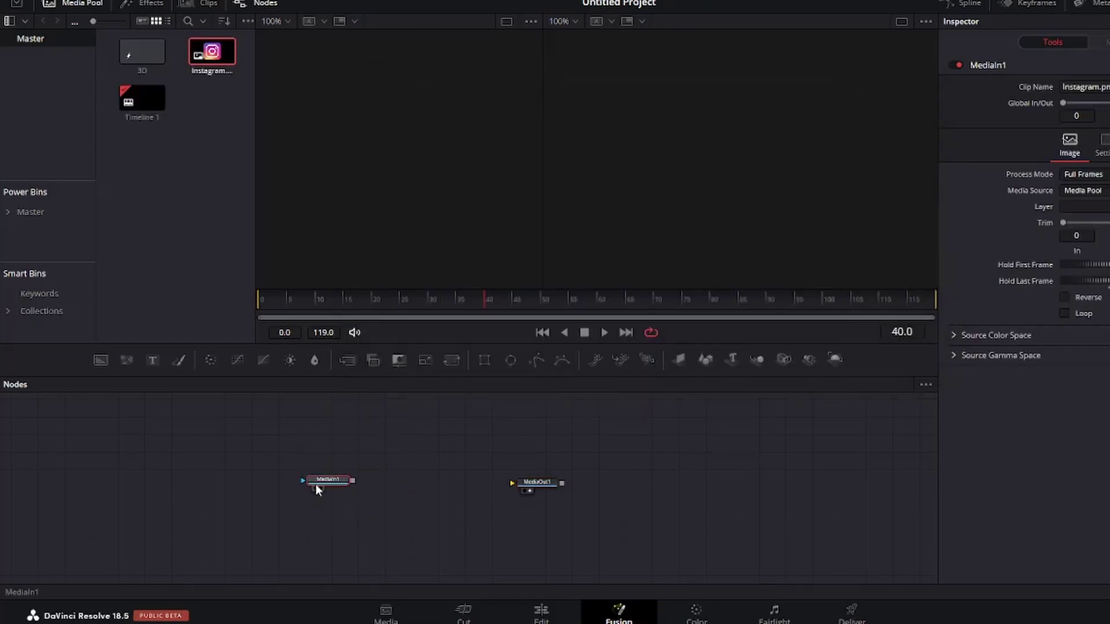
left_click(313, 486)
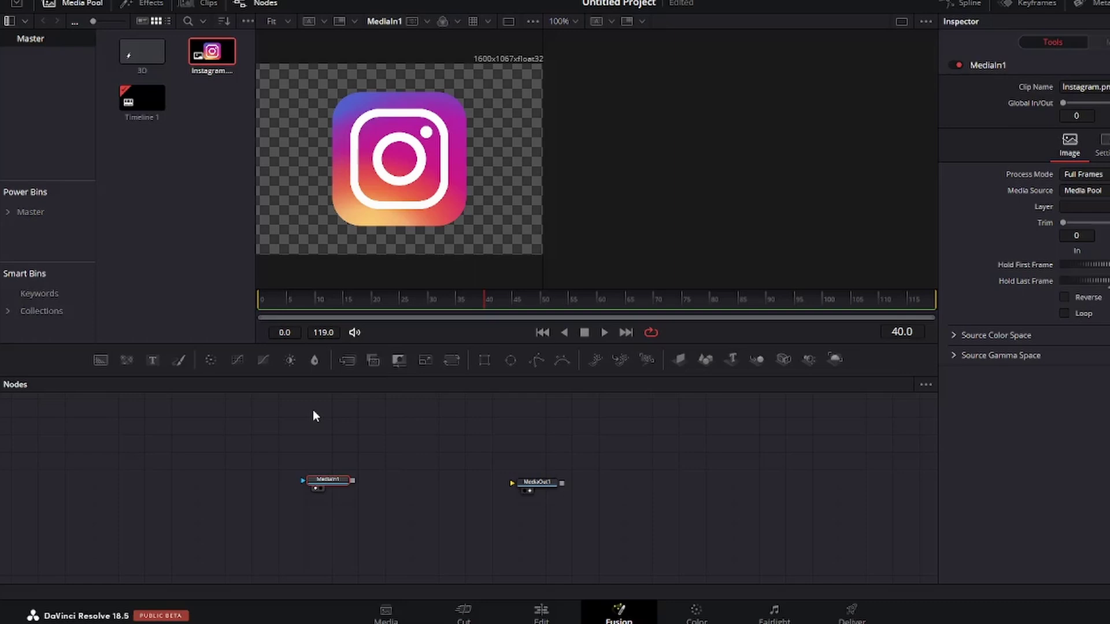
left_click_drag(324, 481, 316, 463)
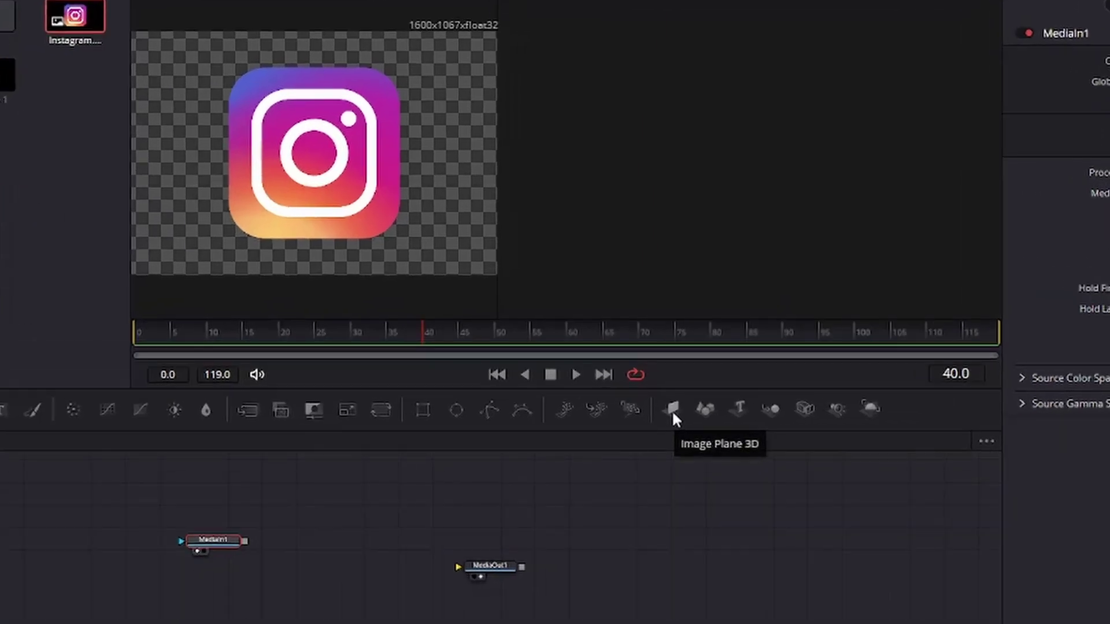
Add an Image Plane 3D node after MediaIn1, show it in the first viewer, and make room before MediaOut1.
left_click(672, 407)
left_click_drag(266, 541, 307, 539)
left_click(300, 552)
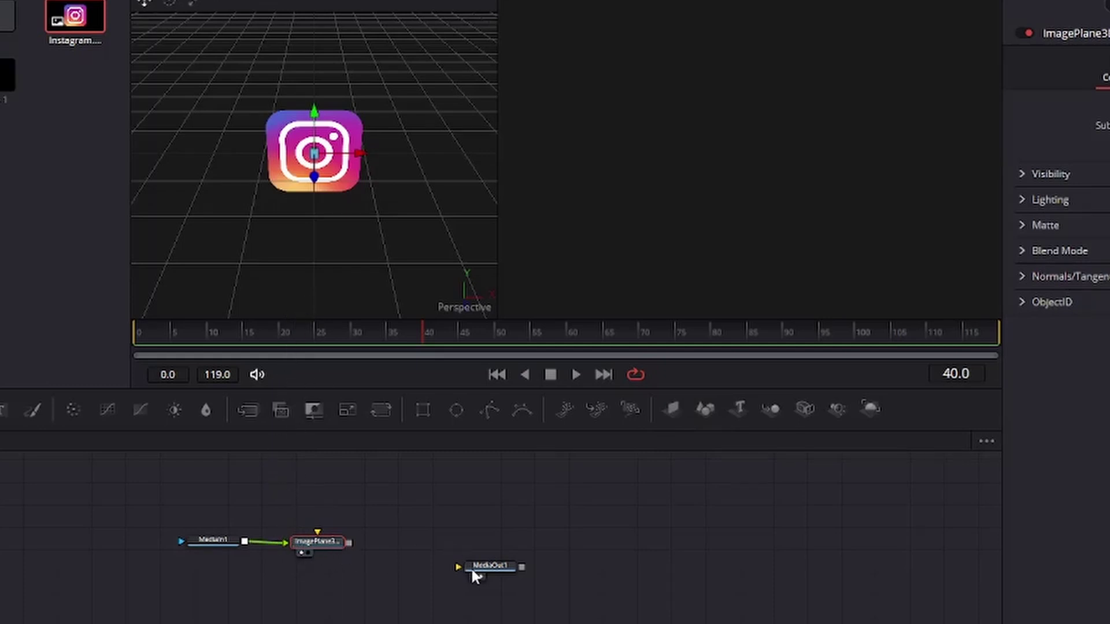
left_click_drag(476, 568, 520, 553)
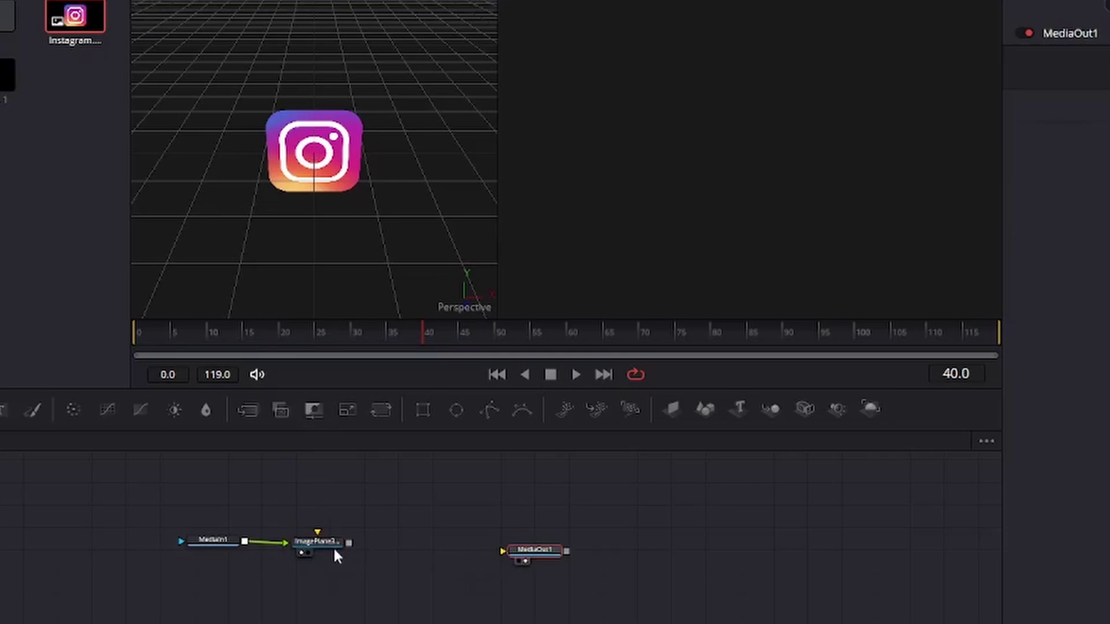
Add a Duplicate 3D node after the image plane and space the nodes out in a row.
left_click(318, 549)
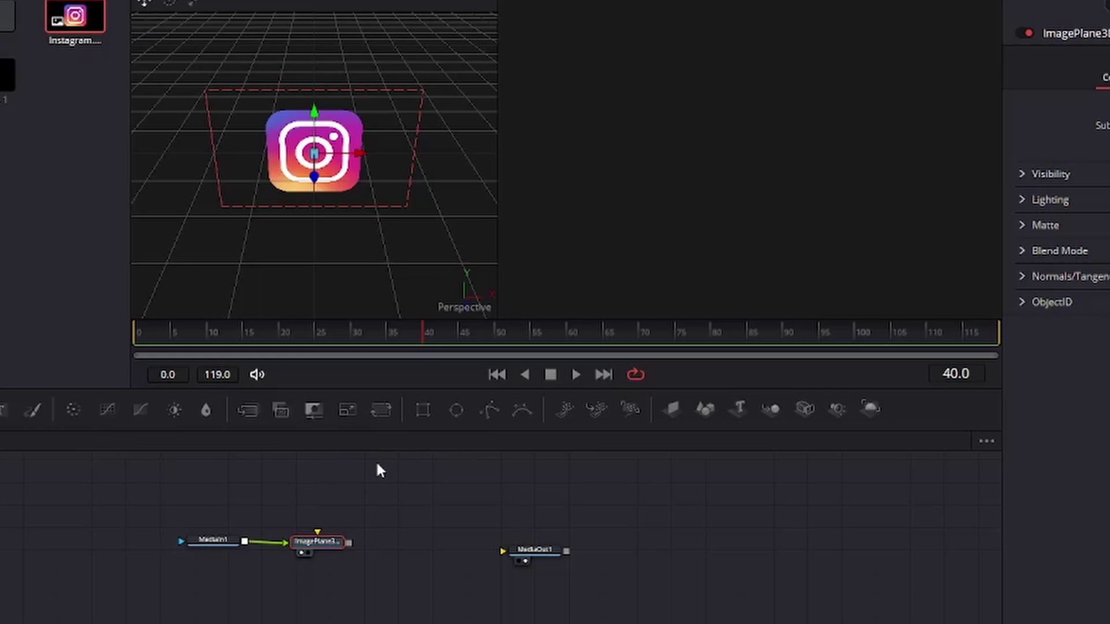
key("shift+space")
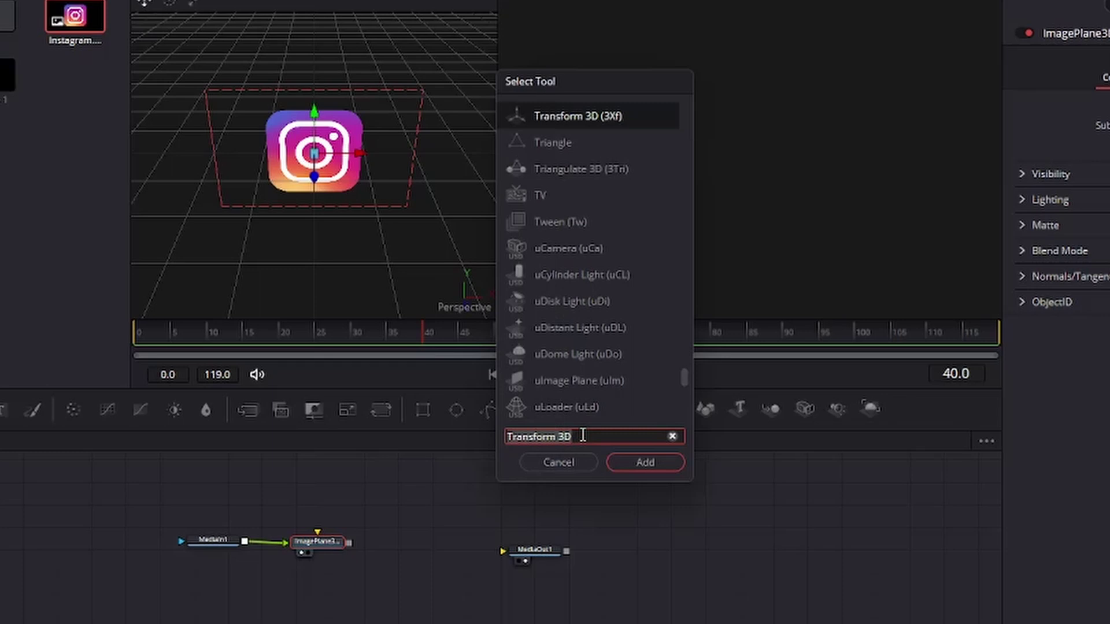
key("BackSpace")
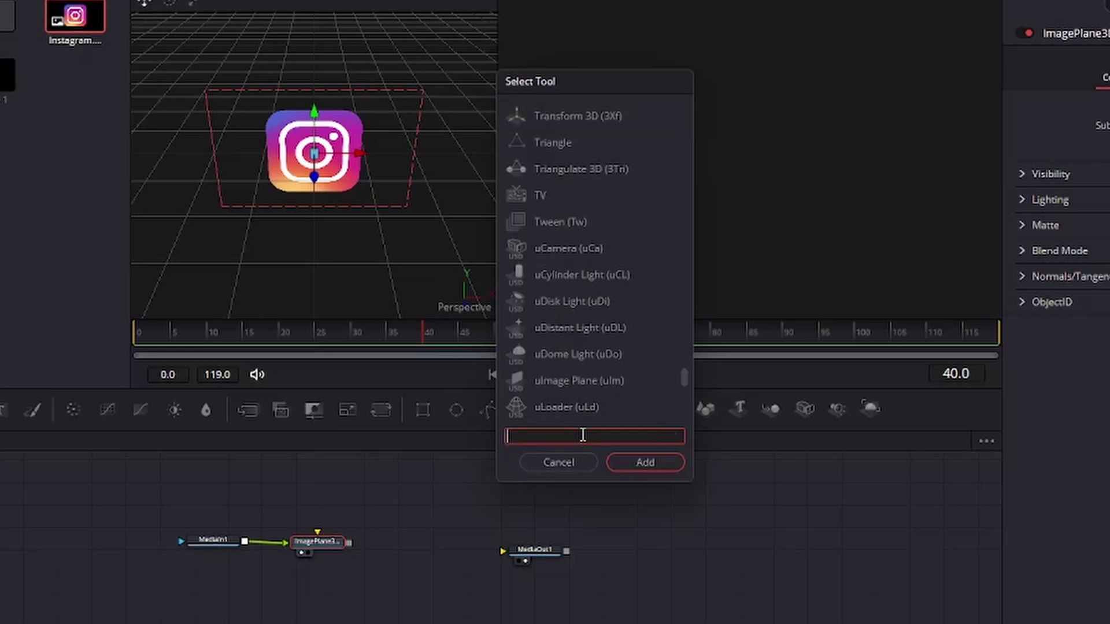
type("dupl")
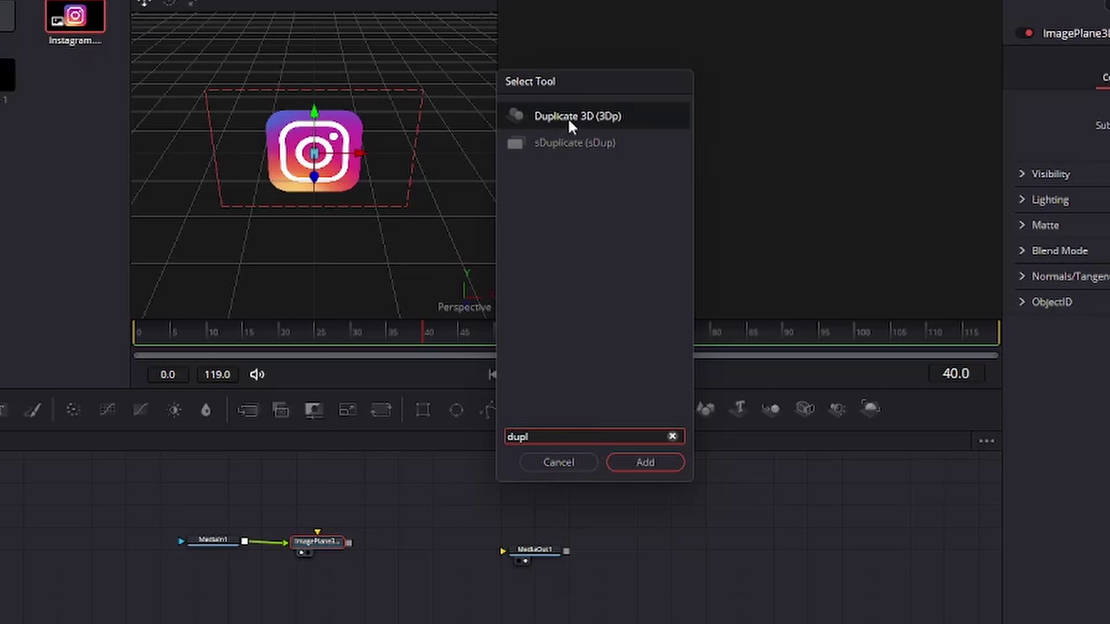
left_click(654, 465)
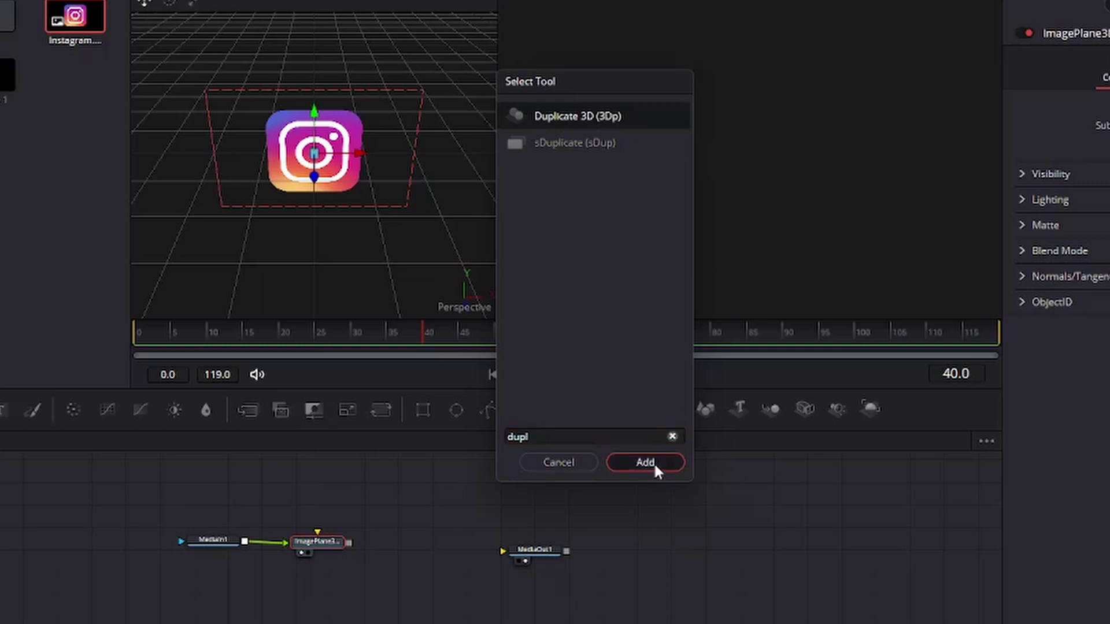
left_click_drag(395, 548, 426, 545)
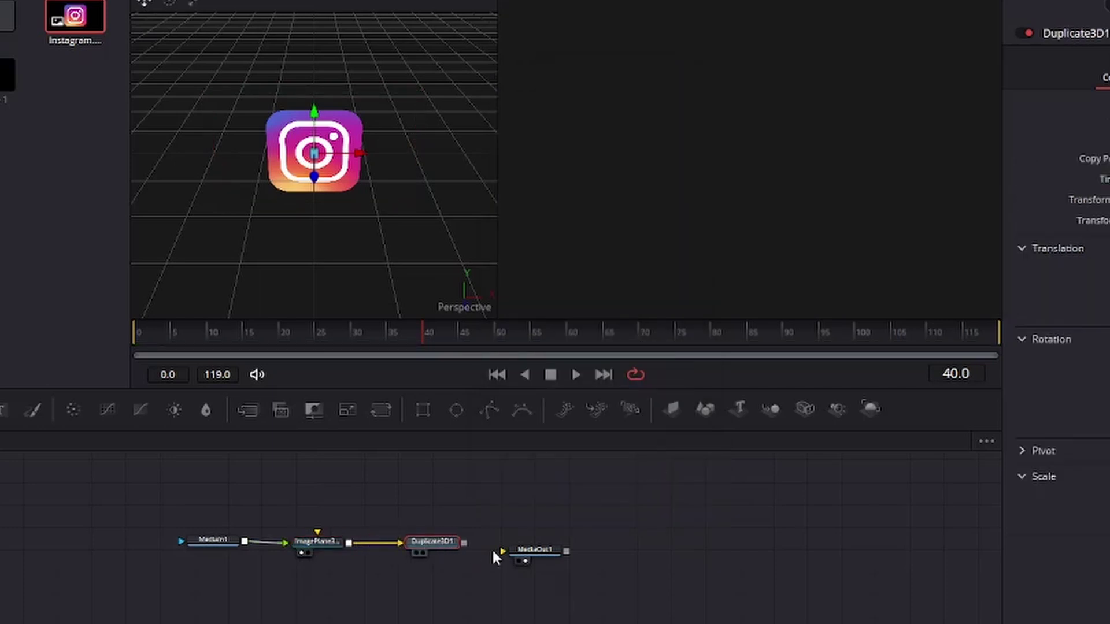
left_click_drag(530, 548, 561, 540)
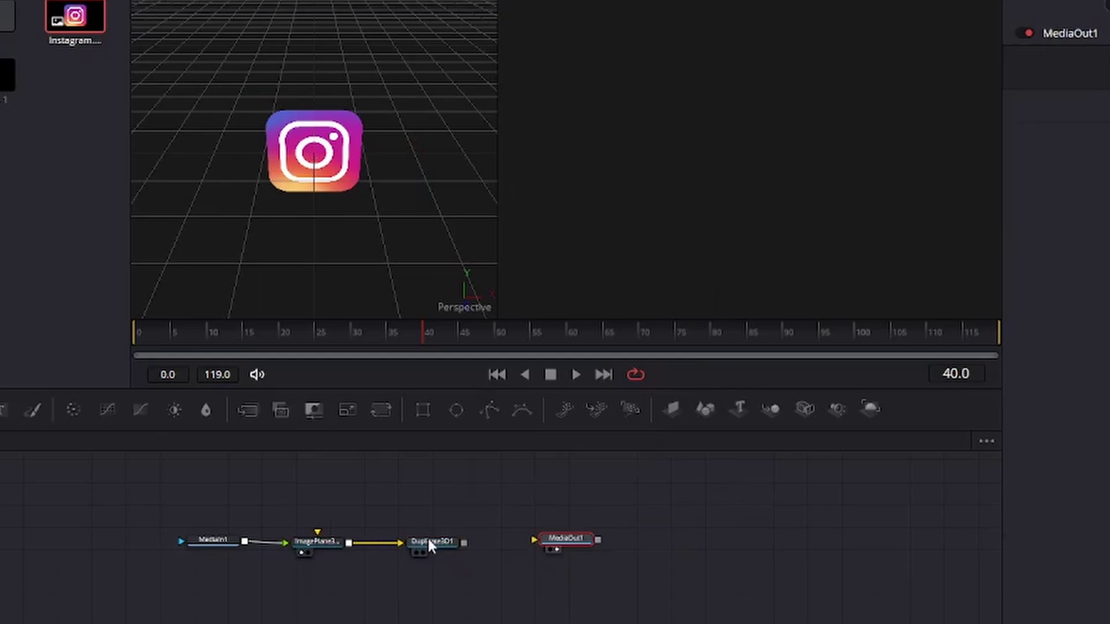
Show the Duplicate3D1 node in the second viewer and display its controls.
left_click(427, 548)
key("2")
left_click(423, 547)
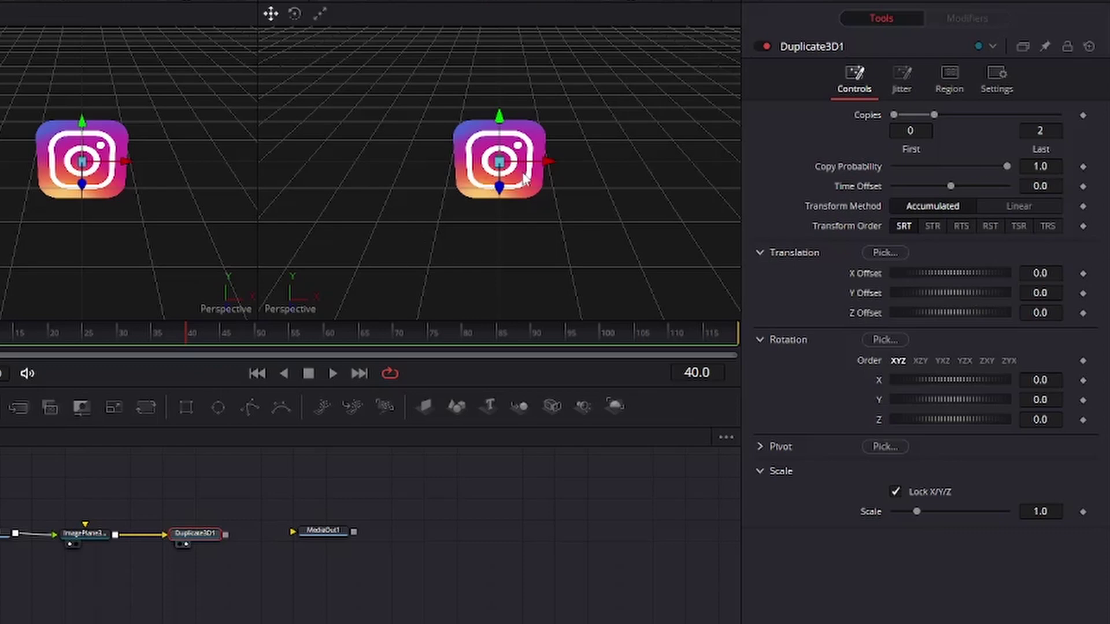
Set the last copy of Duplicate3D1 to 100, viewing the logo plane from above.
left_click_drag(523, 179, 519, 157)
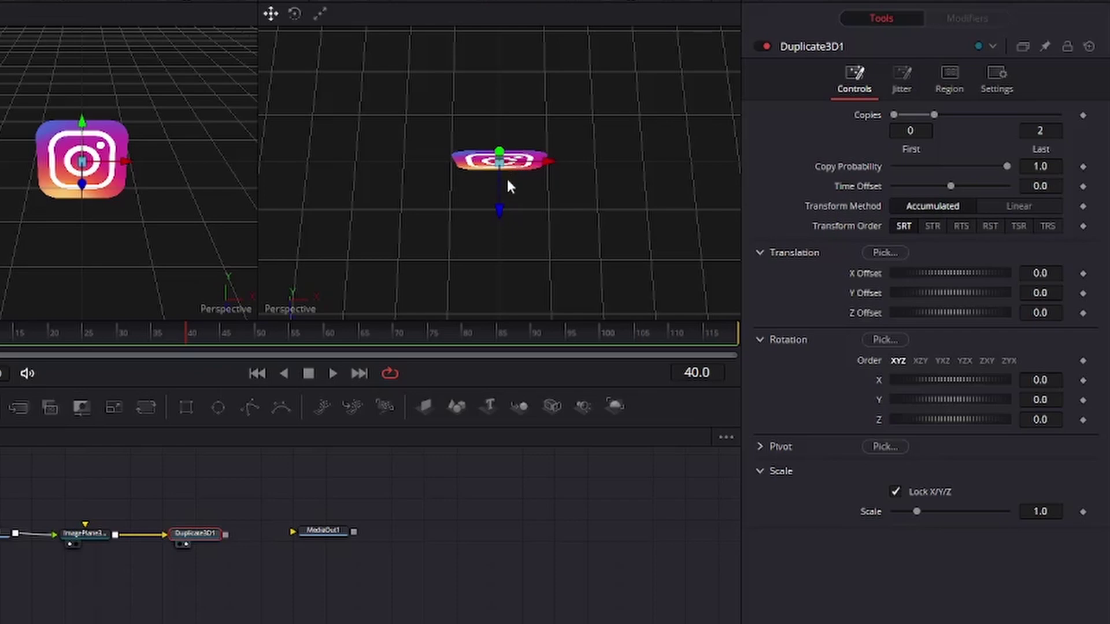
scroll(504, 183, "up", 2)
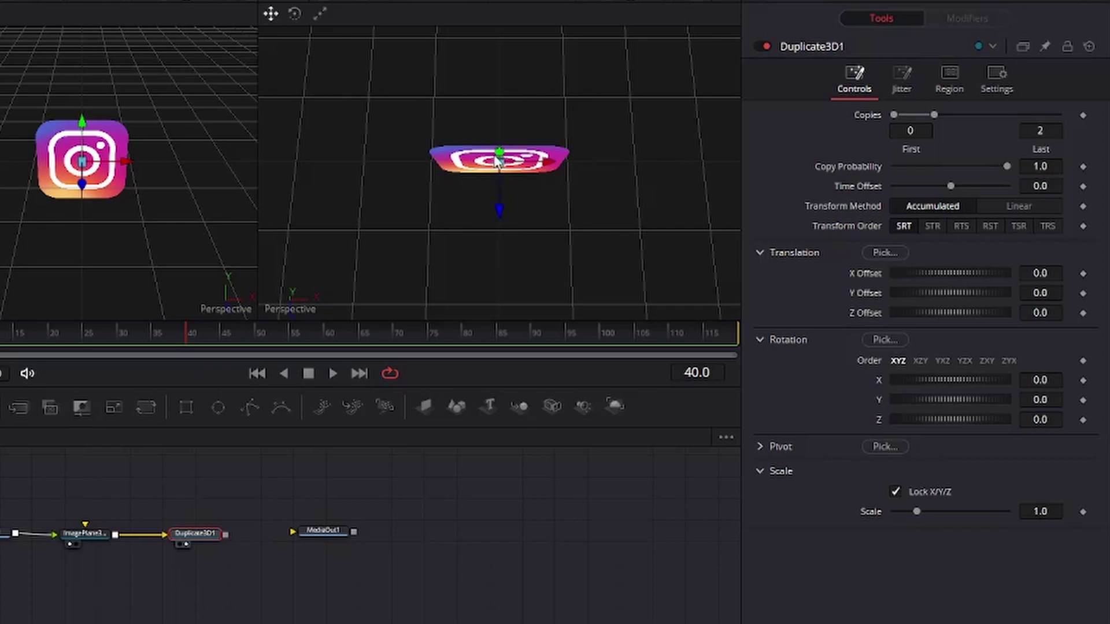
left_click(1053, 135)
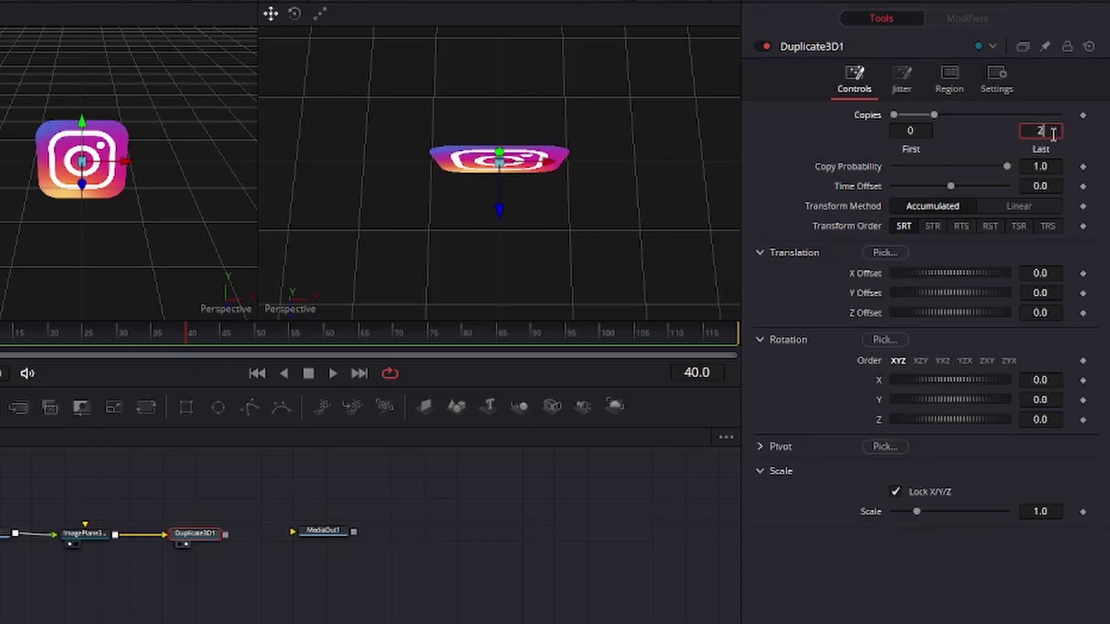
type("100")
key("Tab")
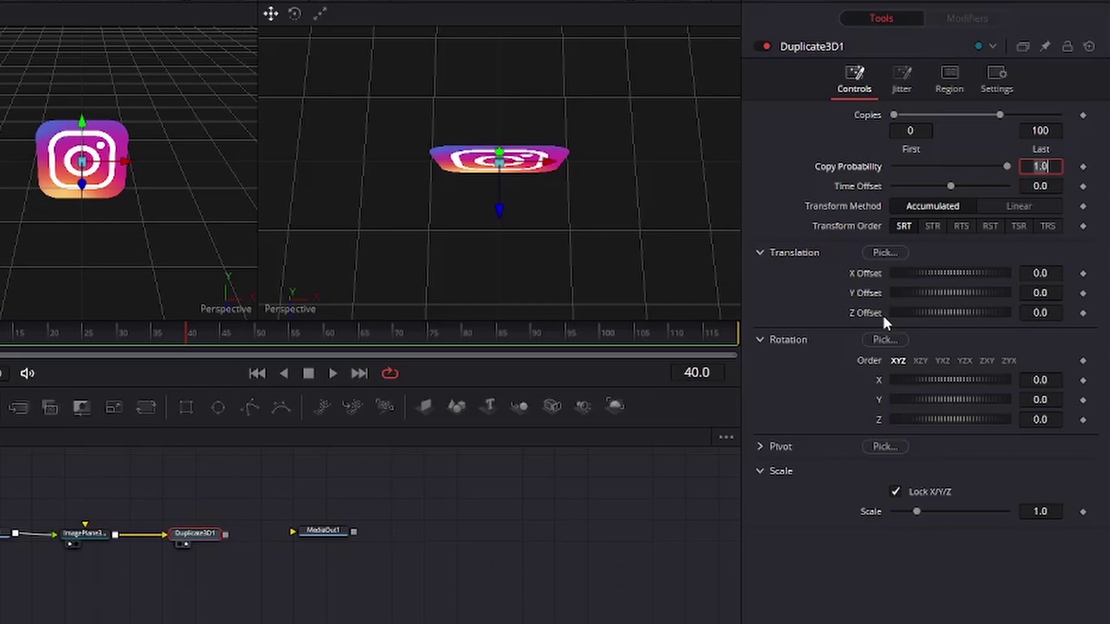
Try translation Z offsets of 0.1 and -0.07 on Duplicate3D1 to spread the logo copies in depth.
left_click_drag(905, 311, 930, 311)
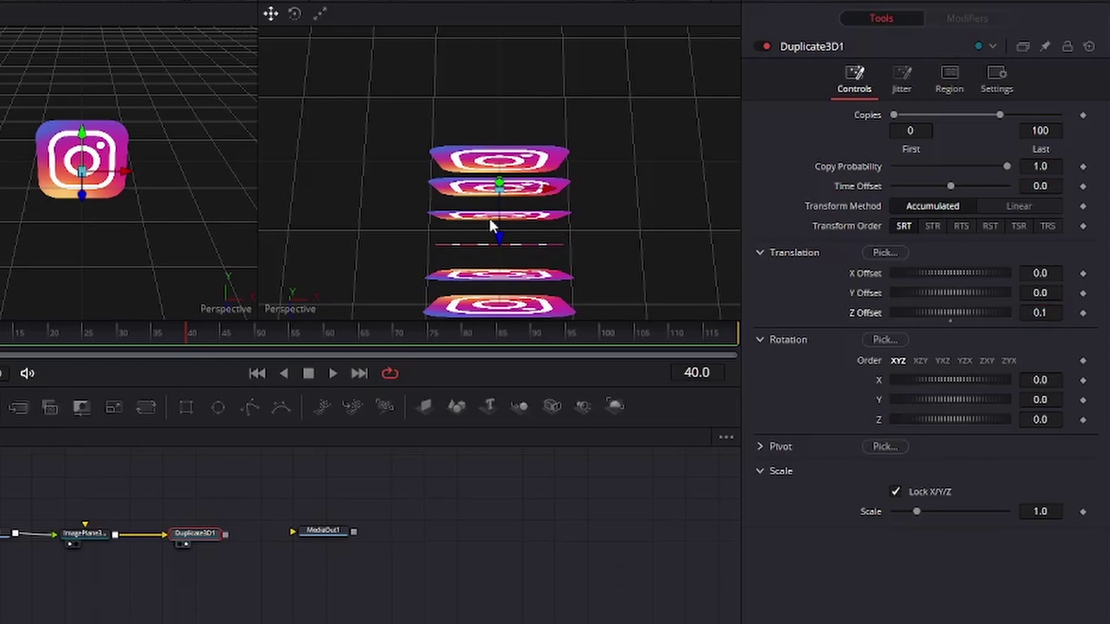
scroll(488, 216, "up", 5)
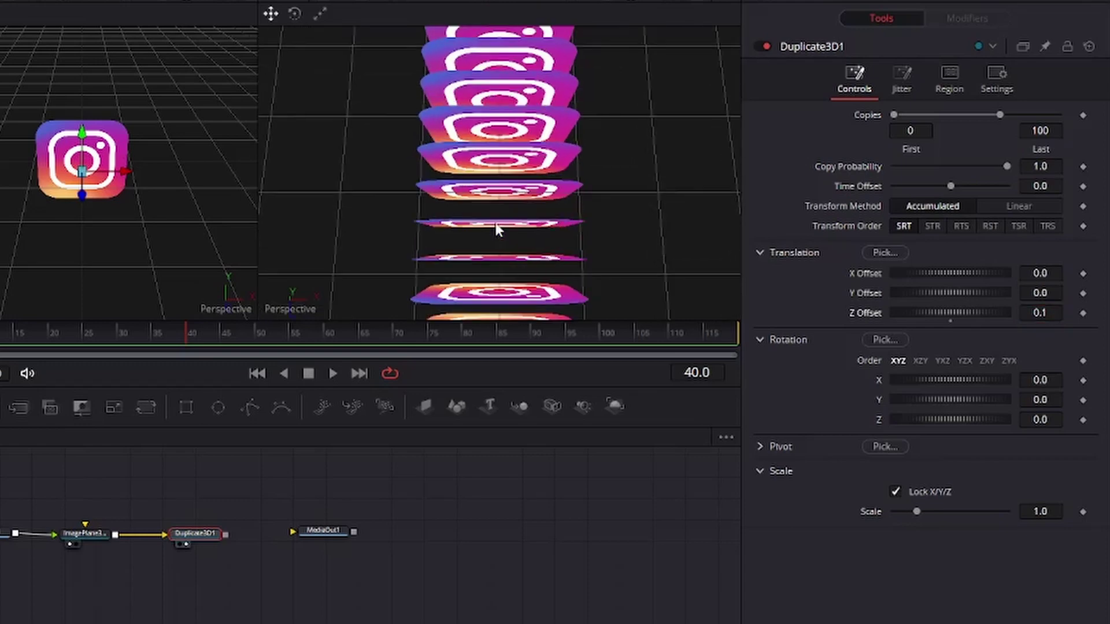
scroll(496, 225, "up", 2)
left_click_drag(948, 312, 912, 312)
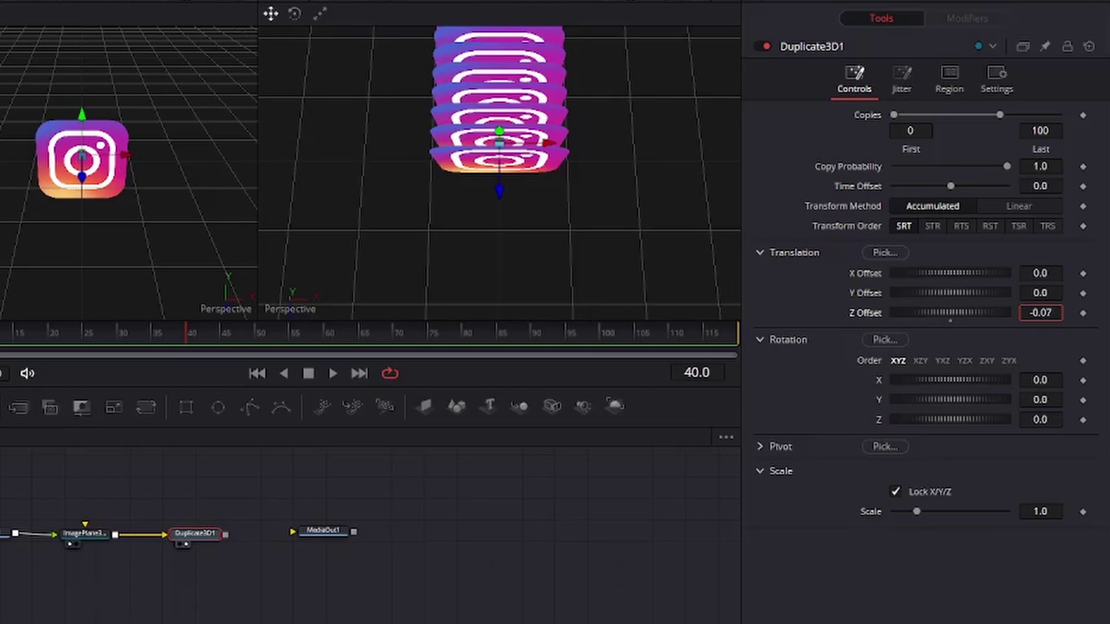
scroll(546, 148, "up", 5)
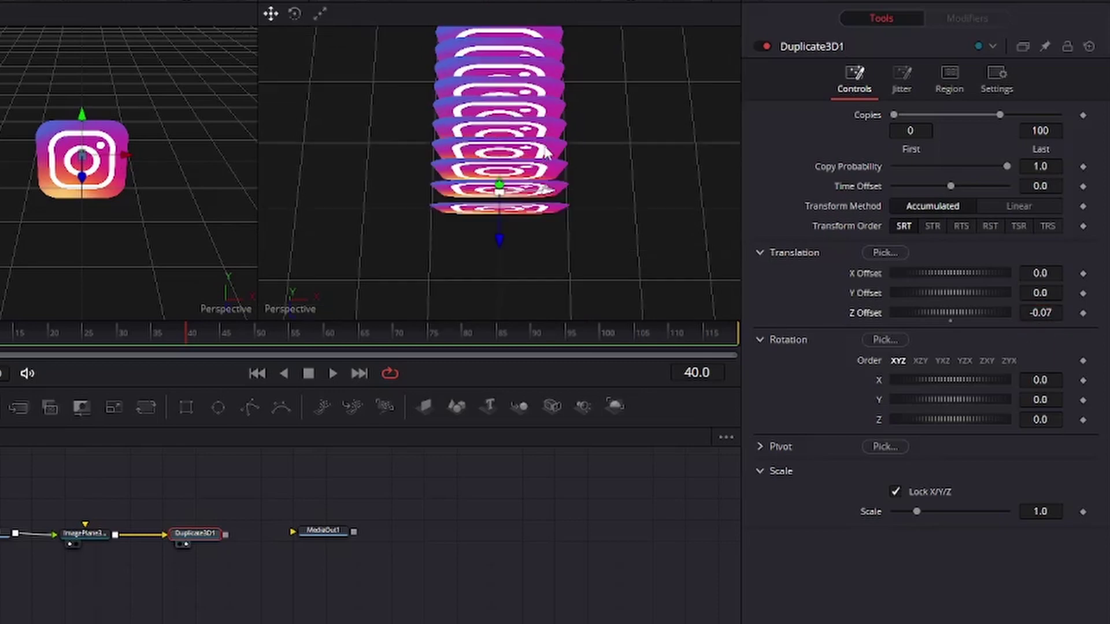
scroll(545, 148, "down", 2)
scroll(545, 148, "up", 1)
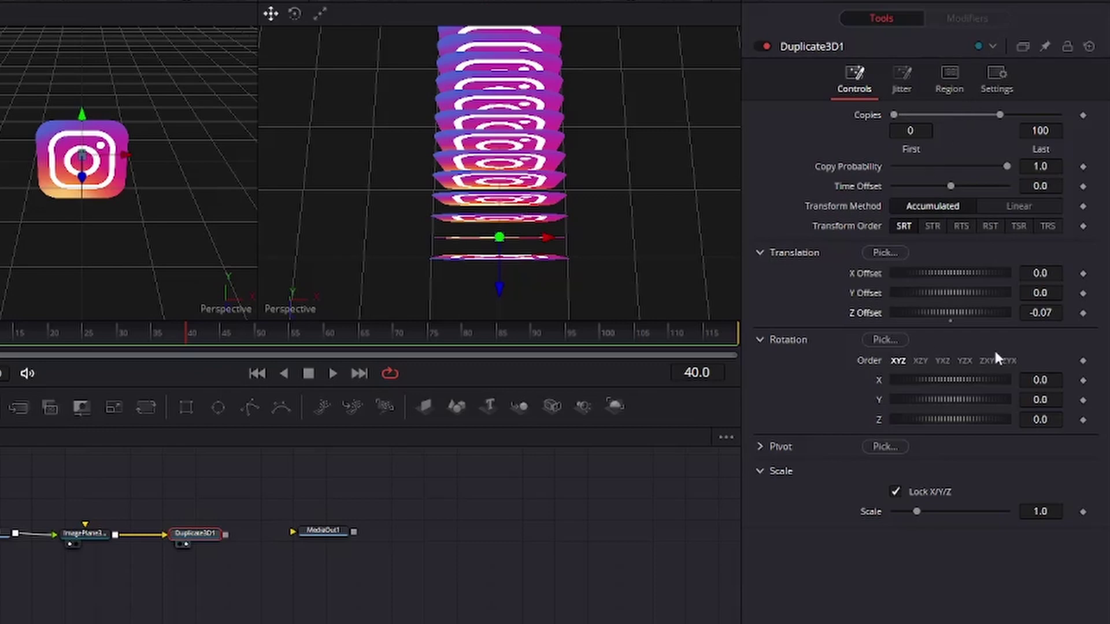
Set the translation Z offset of Duplicate3D1 to -0.0002 so the copies stack tightly.
left_click(1052, 316)
key("BackSpace")
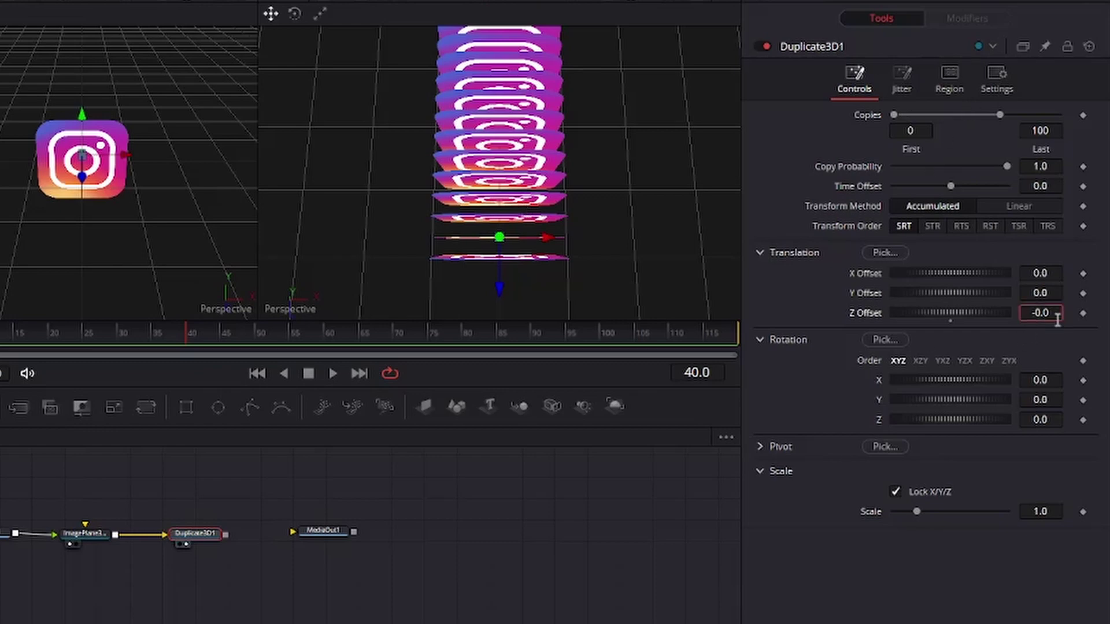
type("002")
key("Tab")
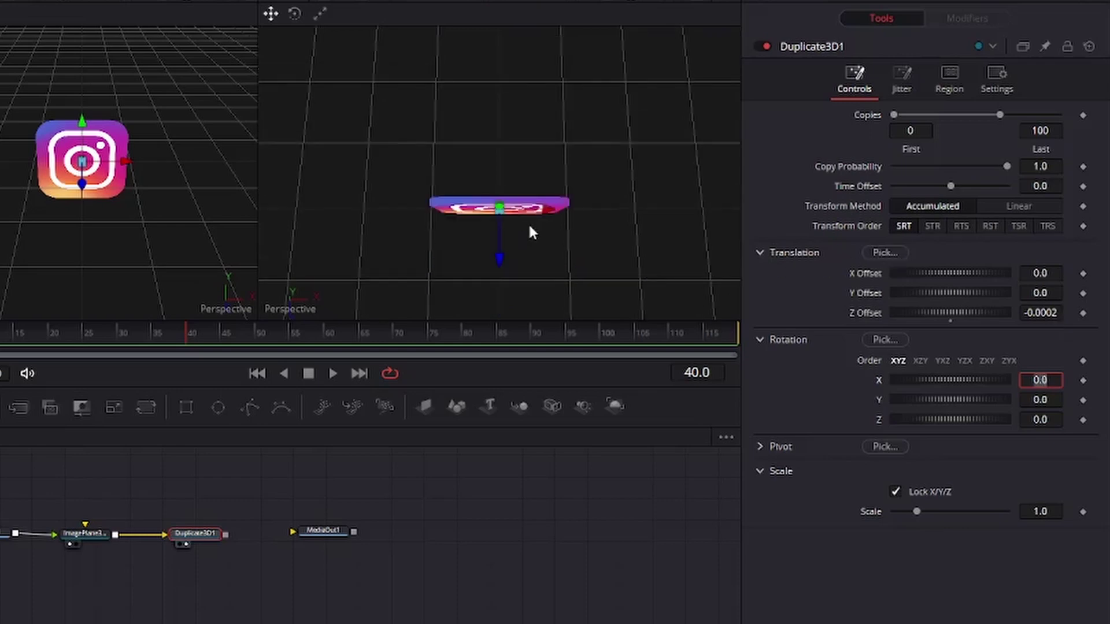
Try translation Z offsets of -0.002 and -0.001 on Duplicate3D1 to thicken the logo, checking its edge from another angle.
left_click(1061, 314)
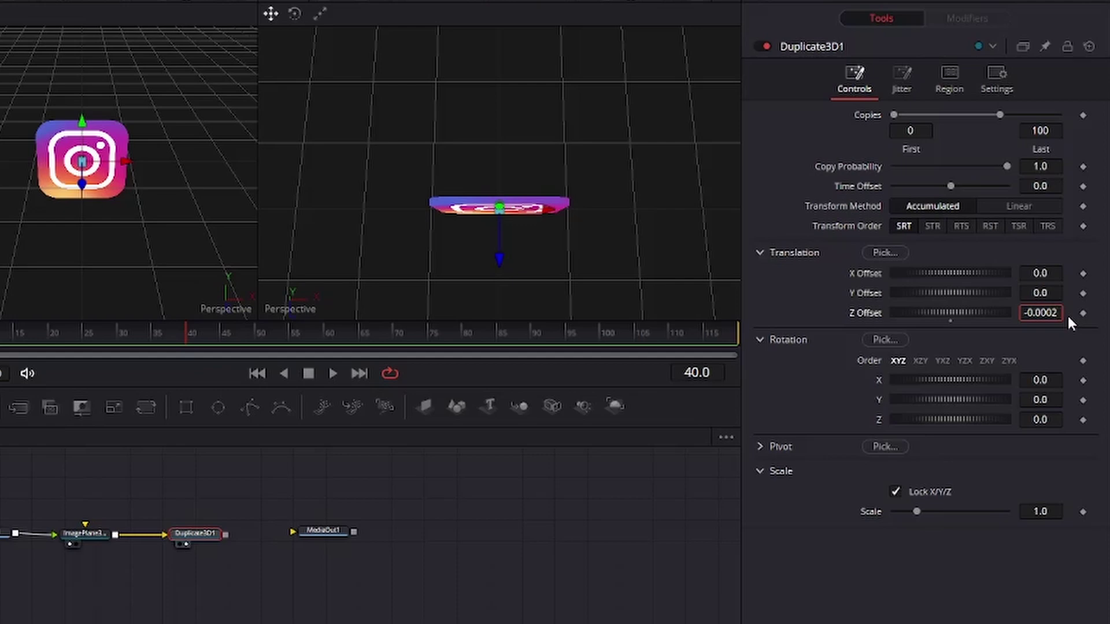
key("BackSpace")
key("BackSpace")
type("2")
key("Tab")
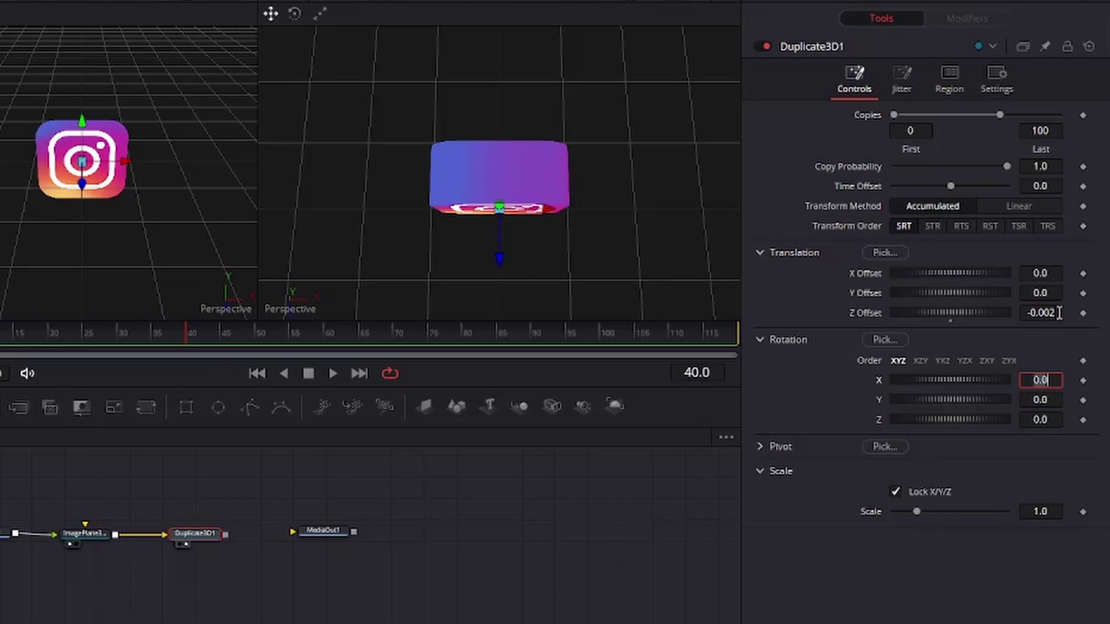
left_click(1058, 312)
key("BackSpace")
type("1")
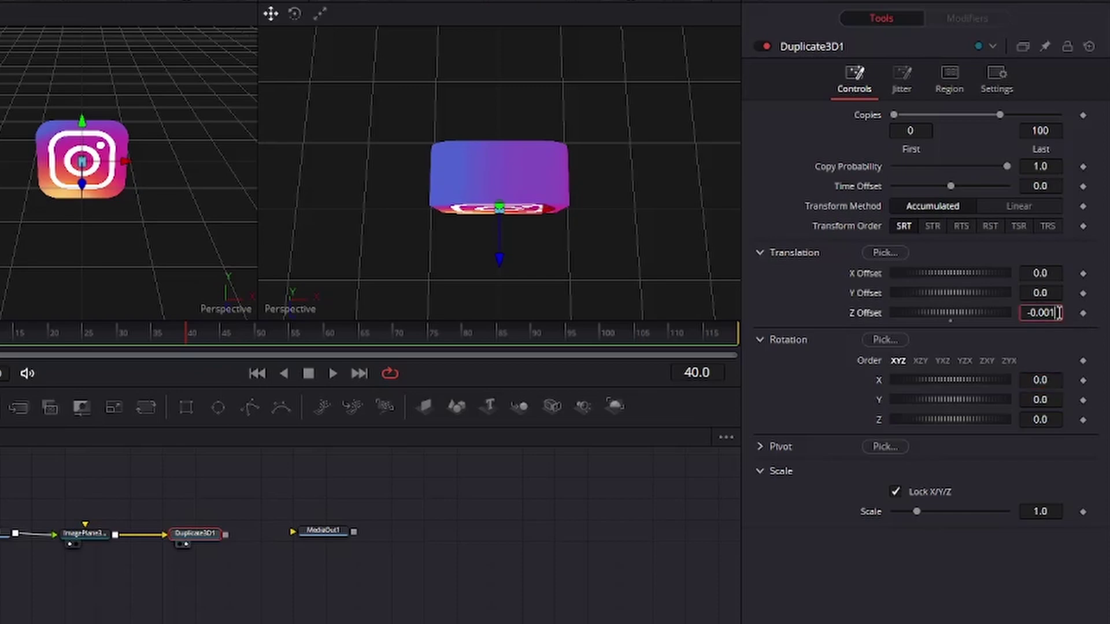
key("Tab")
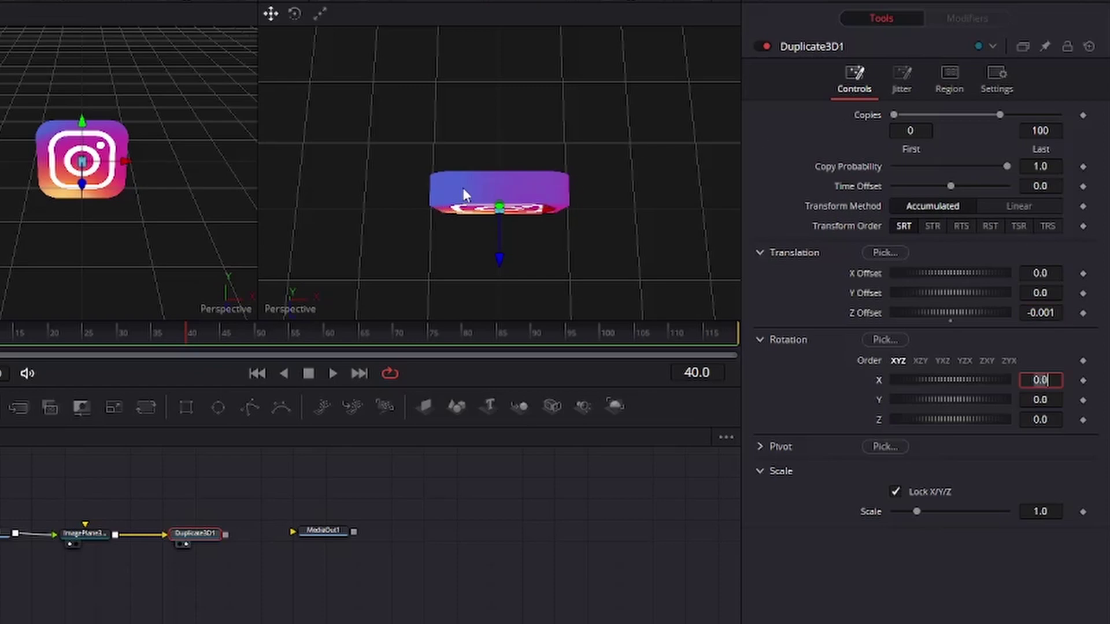
left_click_drag(462, 186, 463, 191)
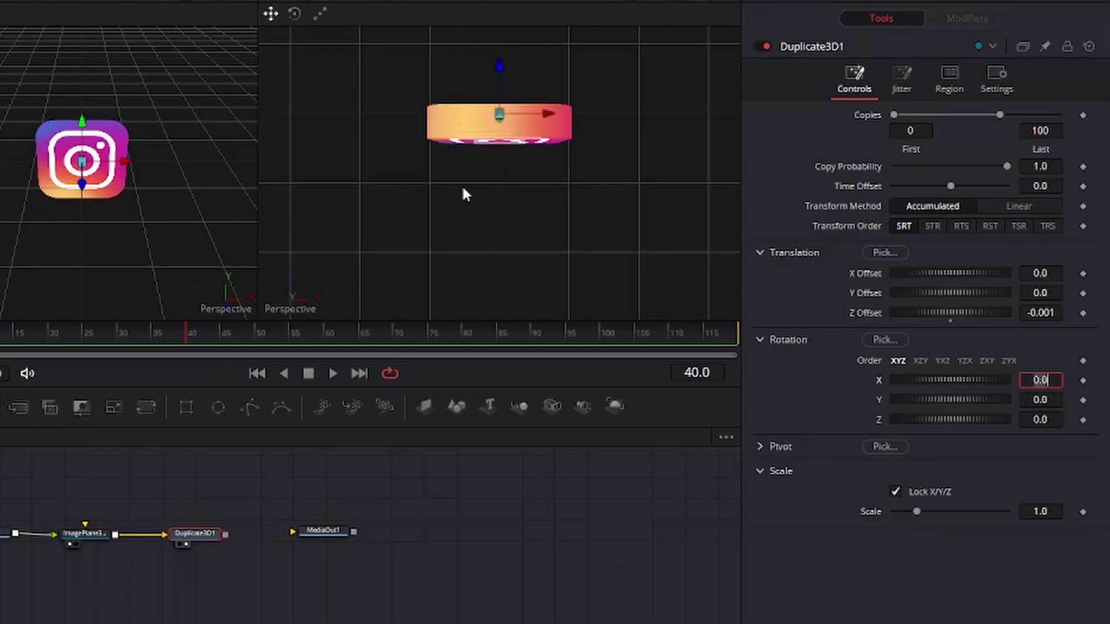
Set the translation Z offset of Duplicate3D1 to -0.0005 for a moderate logo thickness.
left_click(1057, 312)
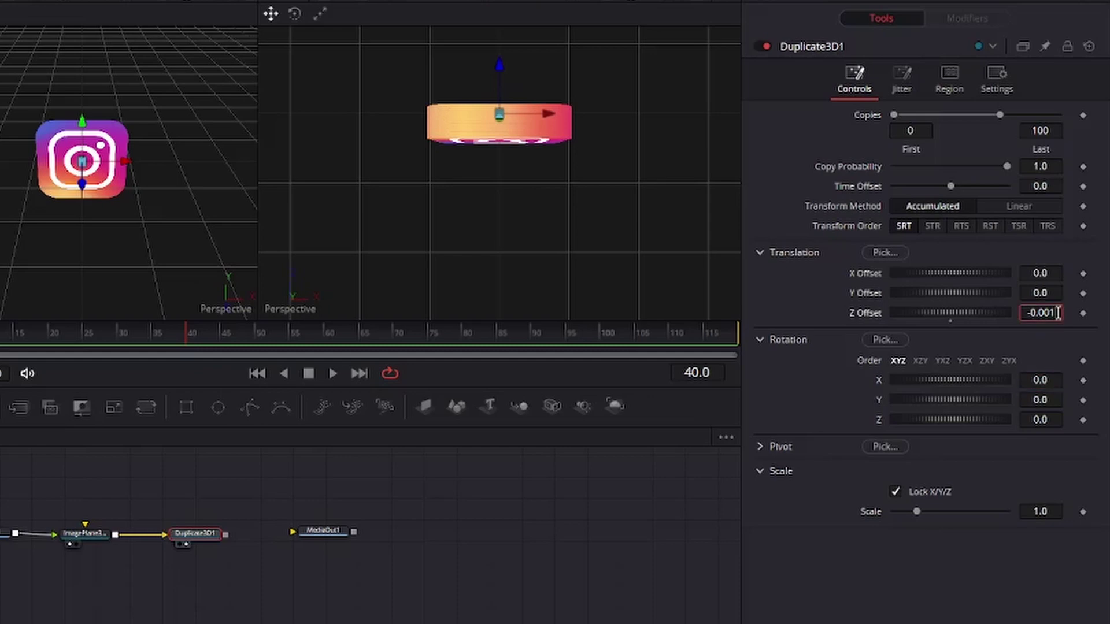
key("BackSpace")
type("01")
key("Return")
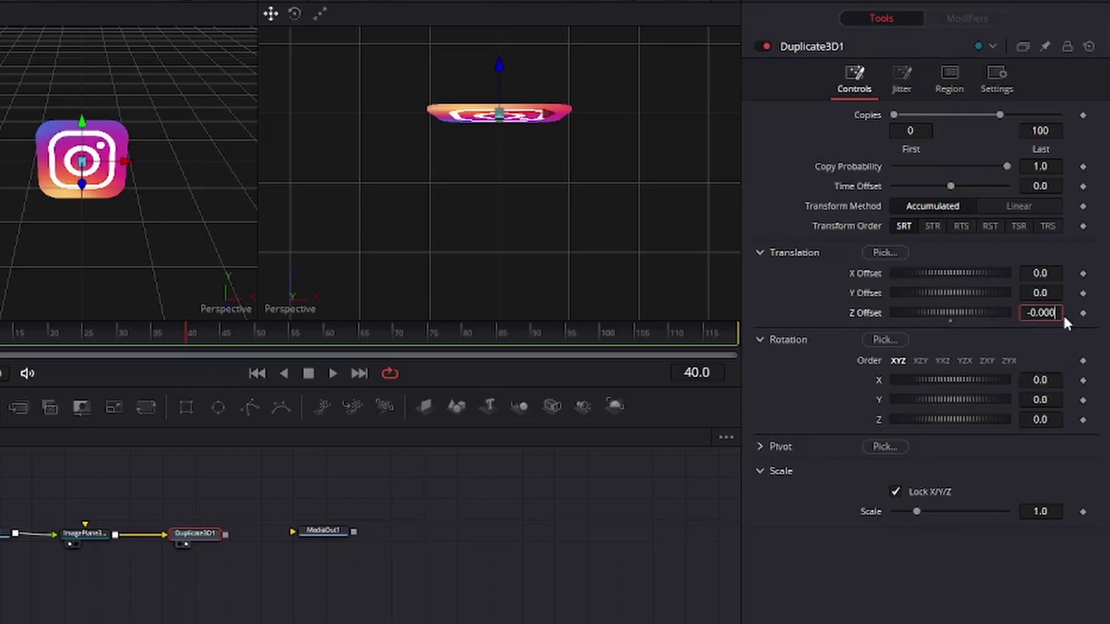
key("Tab")
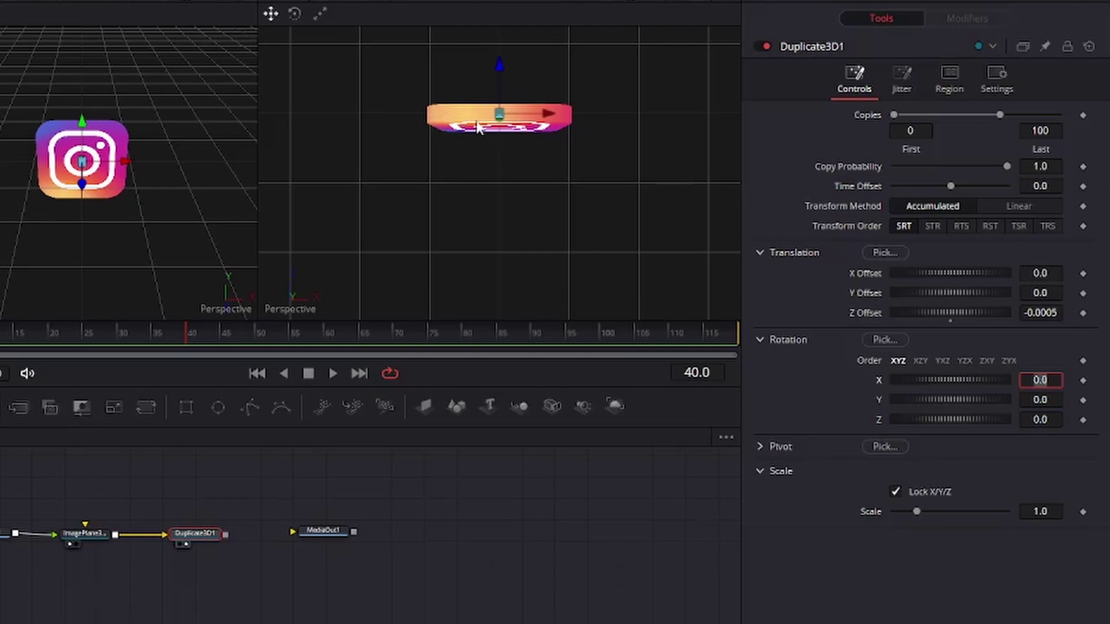
key("p")
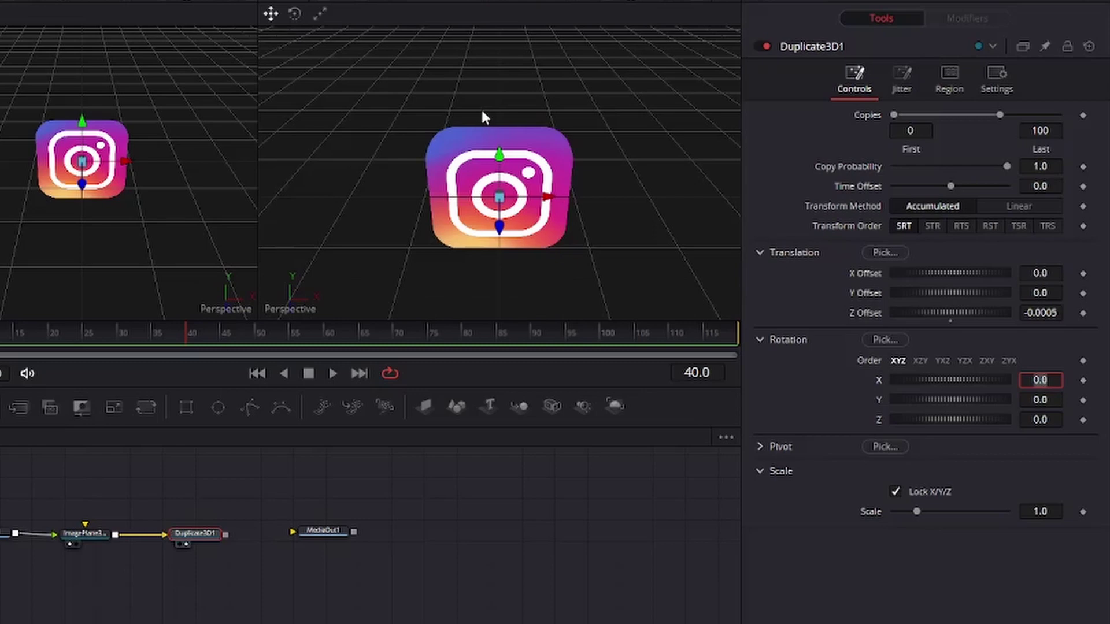
key("t")
key("p")
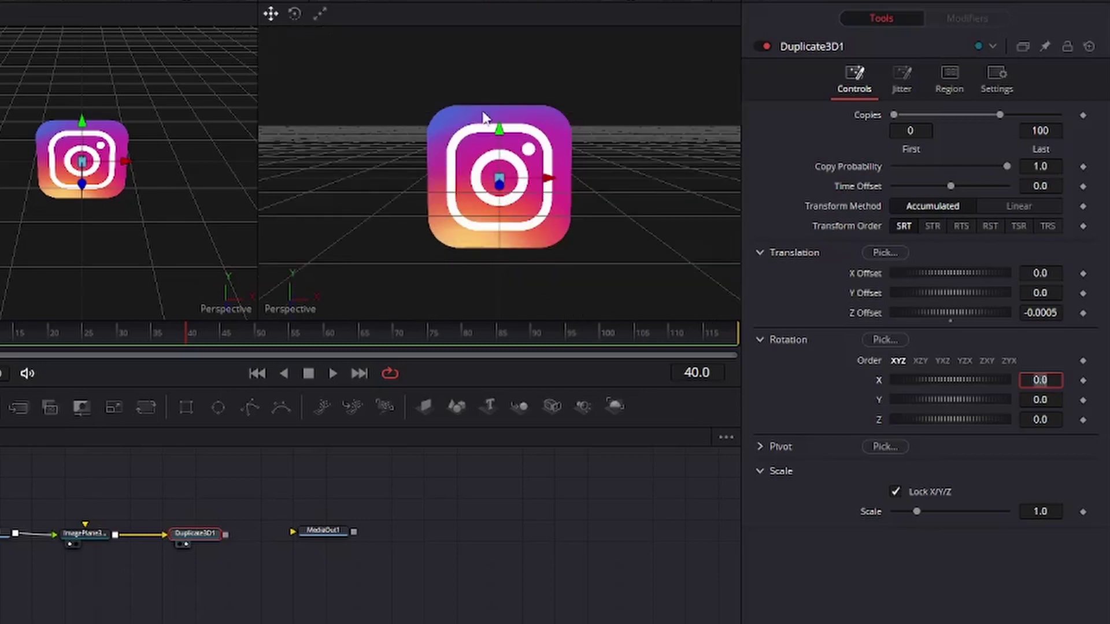
key("p")
Try a rotation Y of 0.6 on Duplicate3D1 and reset it.
mouse_move(1041, 400)
left_mouse_down()
mouse_move(1066, 400)
mouse_move(1045, 400)
left_mouse_up()
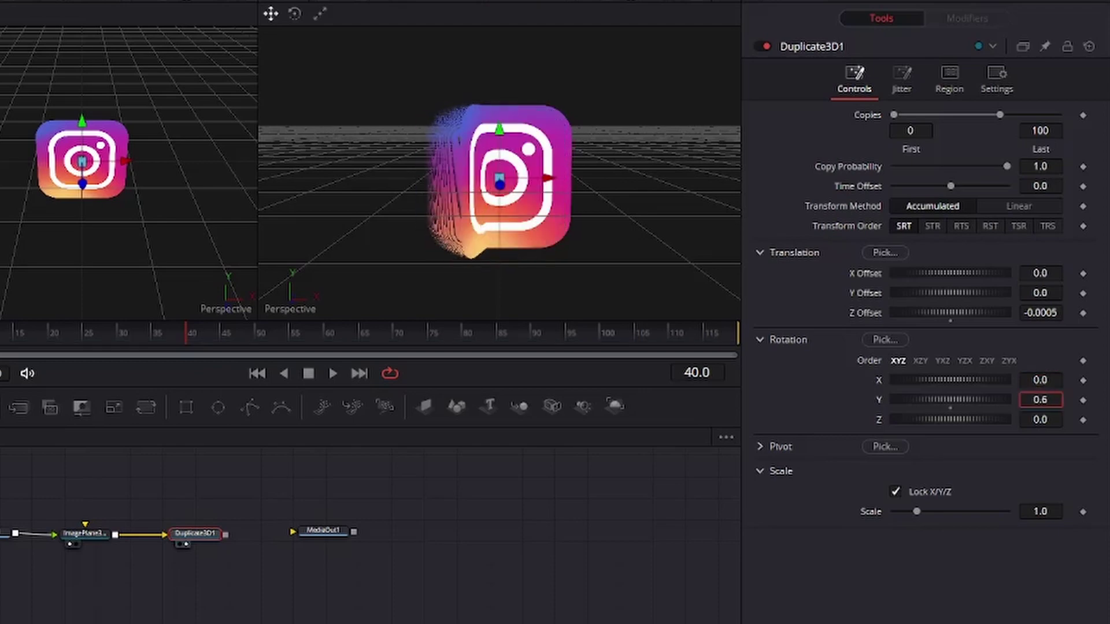
left_click(949, 408)
left_click_drag(495, 181, 439, 301)
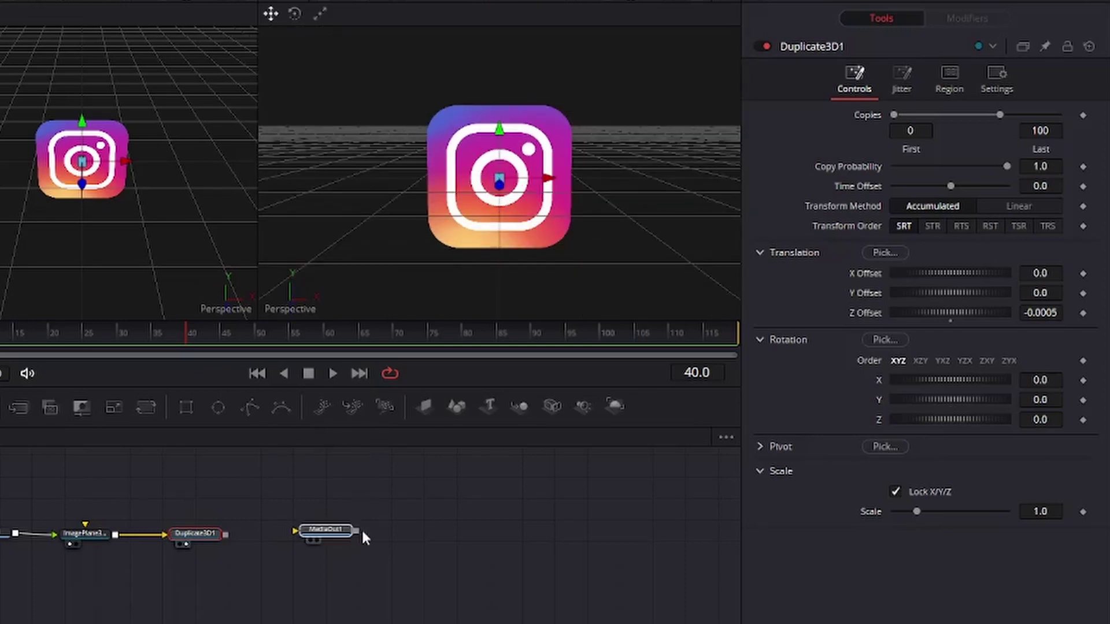
Add a Transform 3D node after Duplicate3D1, space it and MediaOut1 apart, and show the transform in the second viewer.
left_click_drag(344, 531, 435, 530)
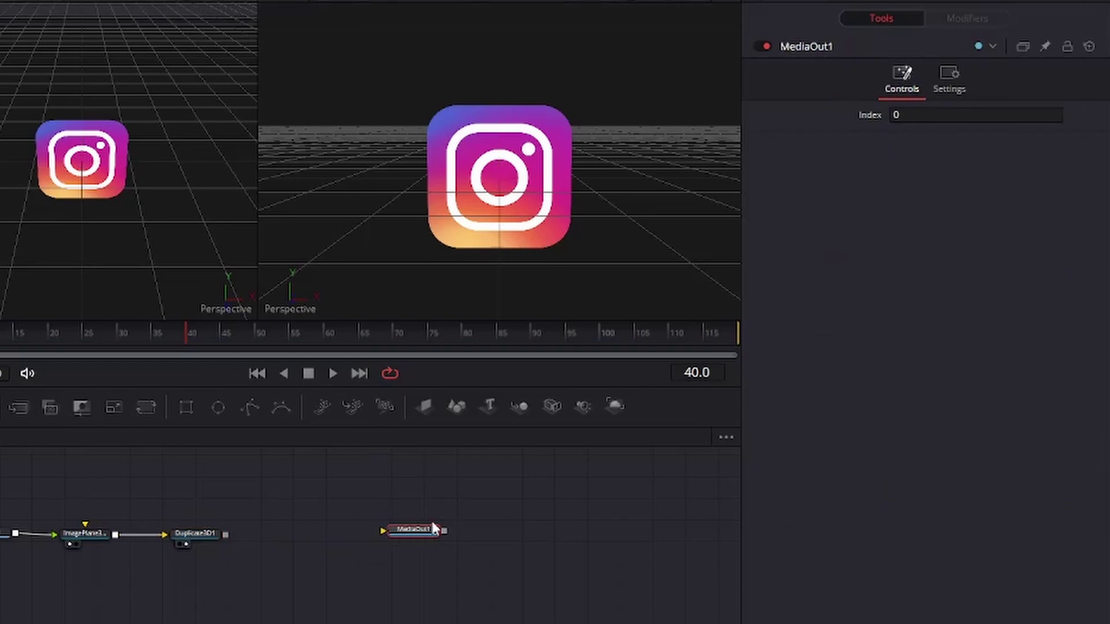
left_click(189, 534)
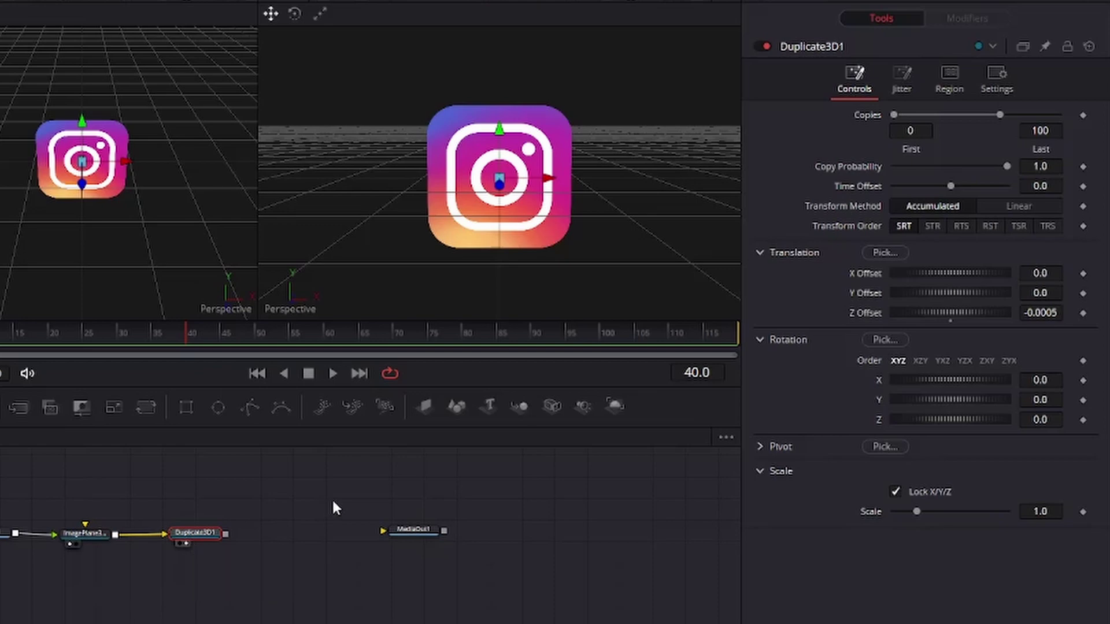
key("shift+space")
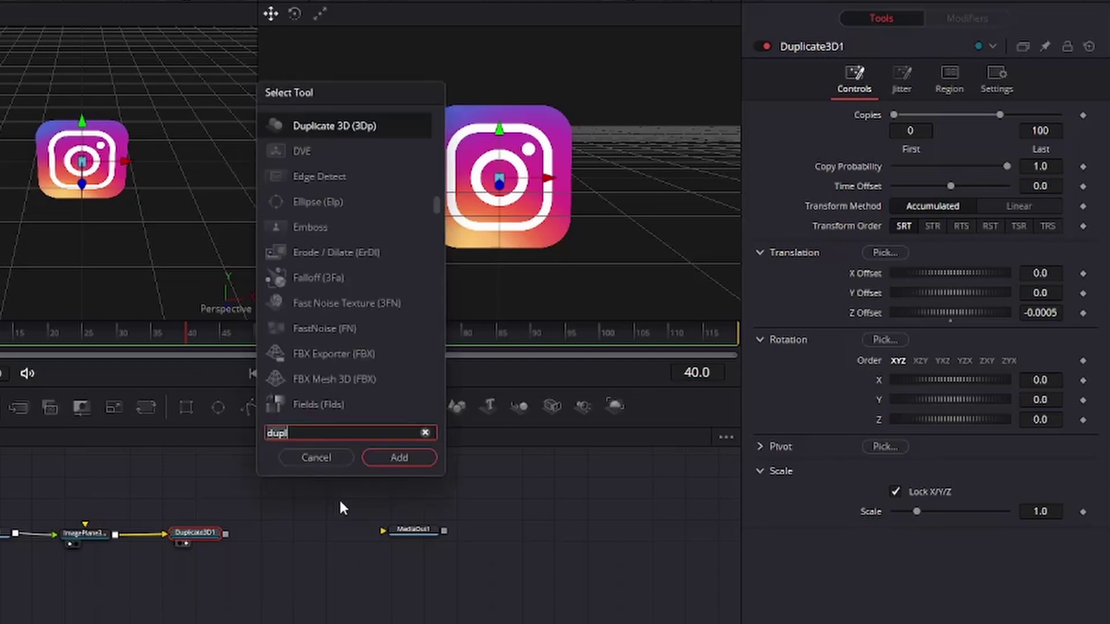
type("tr")
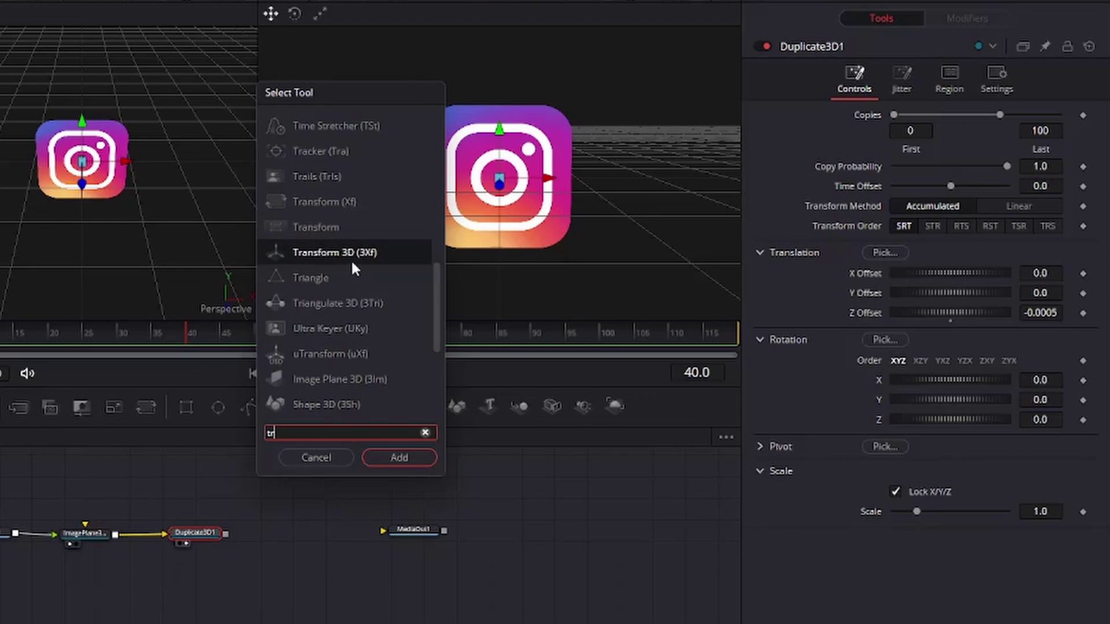
left_click(382, 456)
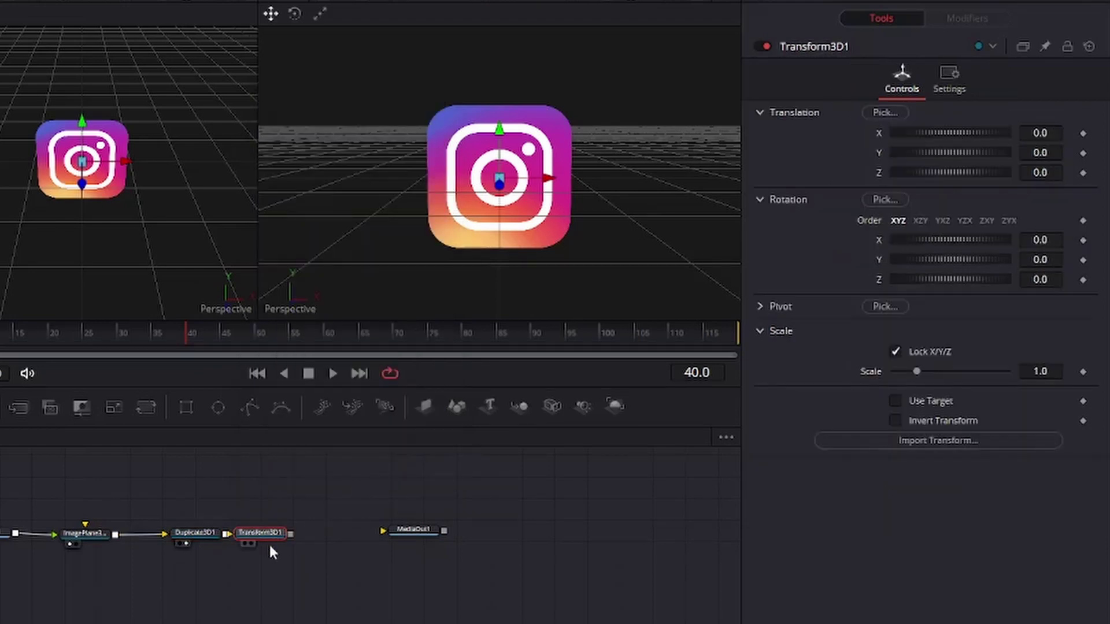
left_click_drag(268, 538, 304, 540)
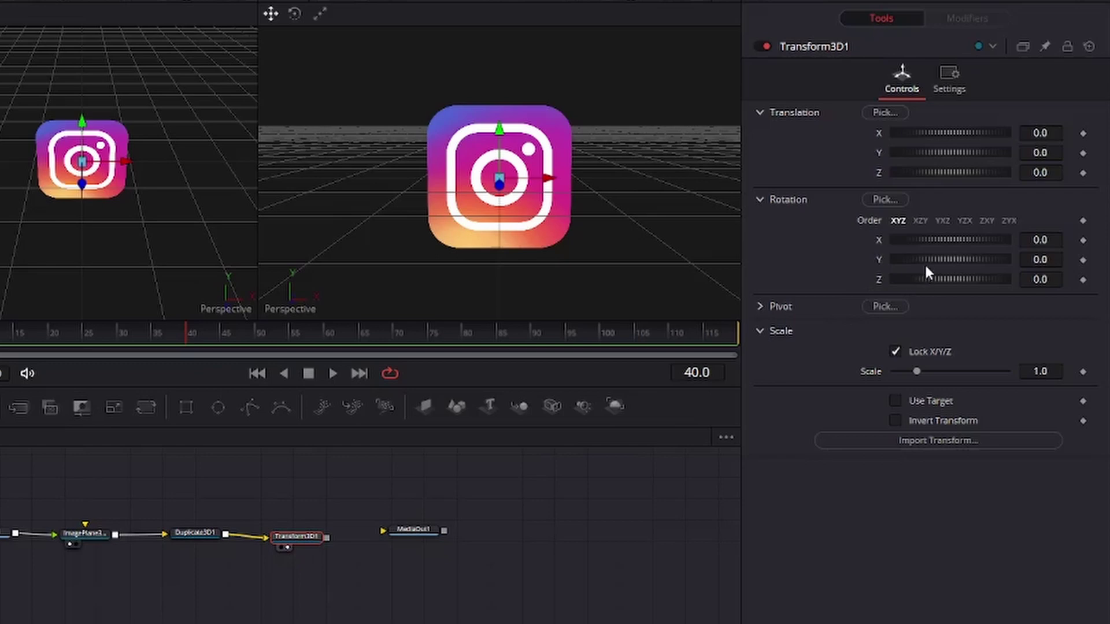
Try rotating the logo to 154.3 and -30.4 degrees around Y in Transform3D1.
left_click_drag(924, 262, 981, 284)
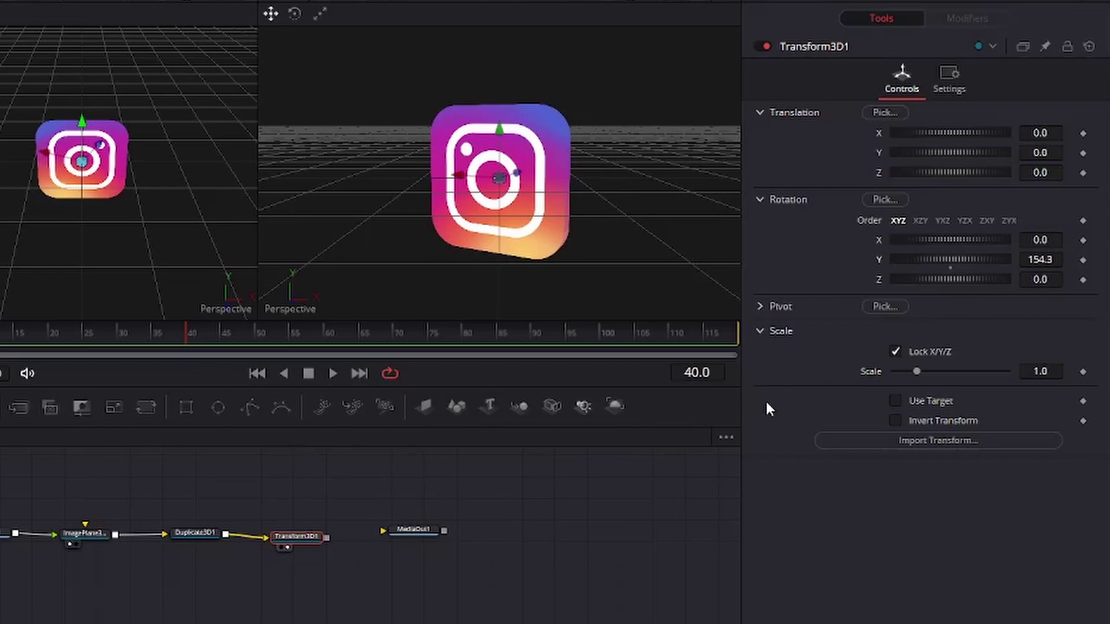
left_click_drag(909, 273, 876, 273)
Reset the trial rotation and keyframe the Y rotation of Transform3D1 from 0 at frame 0 to 720 at frame 55.
left_click(68, 334)
left_click_drag(44, 343, 0, 343)
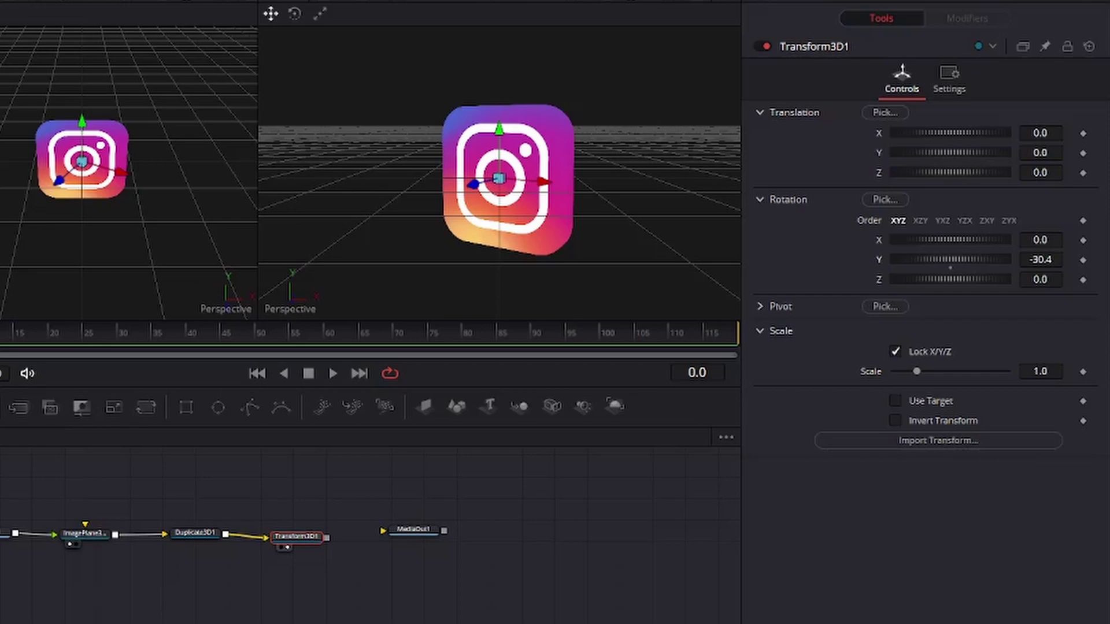
key("ctrl+z")
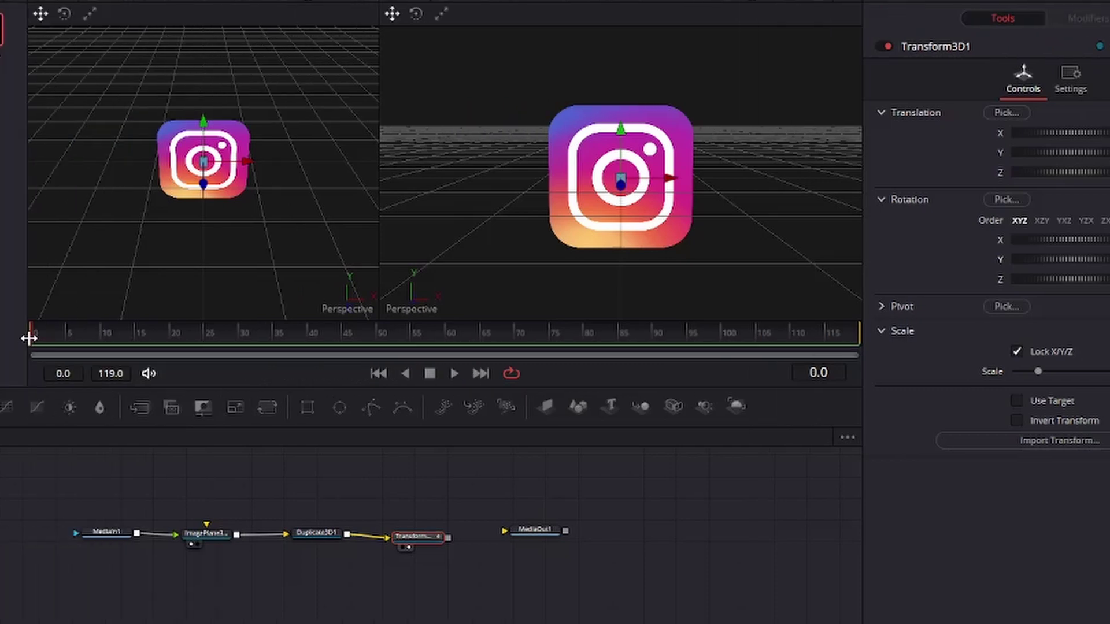
left_click_drag(37, 345, 416, 349)
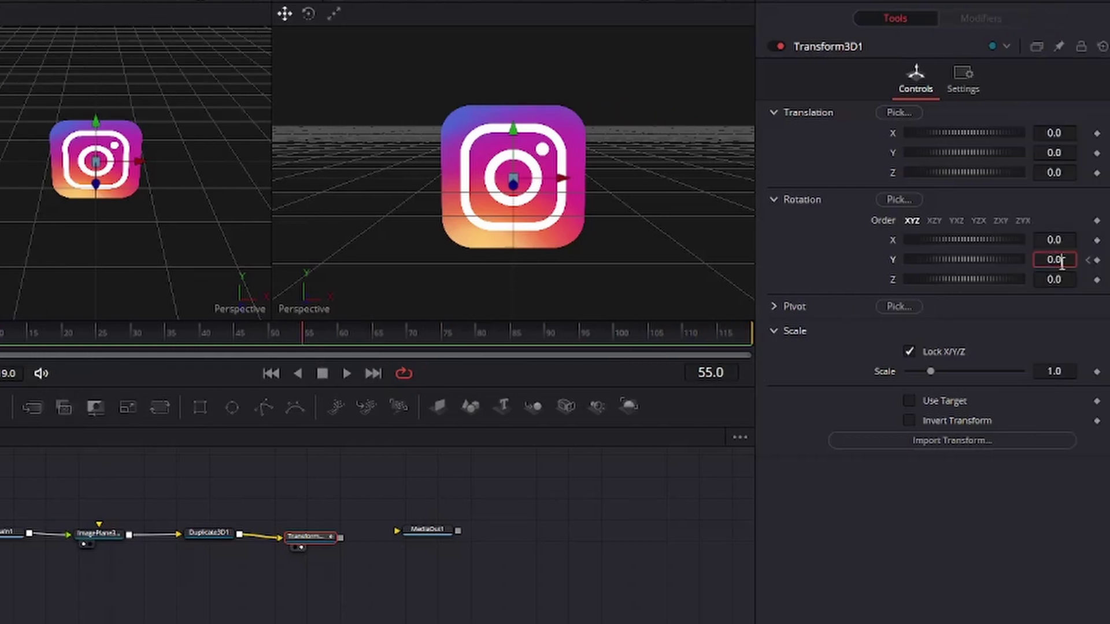
key("BackSpace")
key("BackSpace")
key("BackSpace")
type("720")
key("Tab")
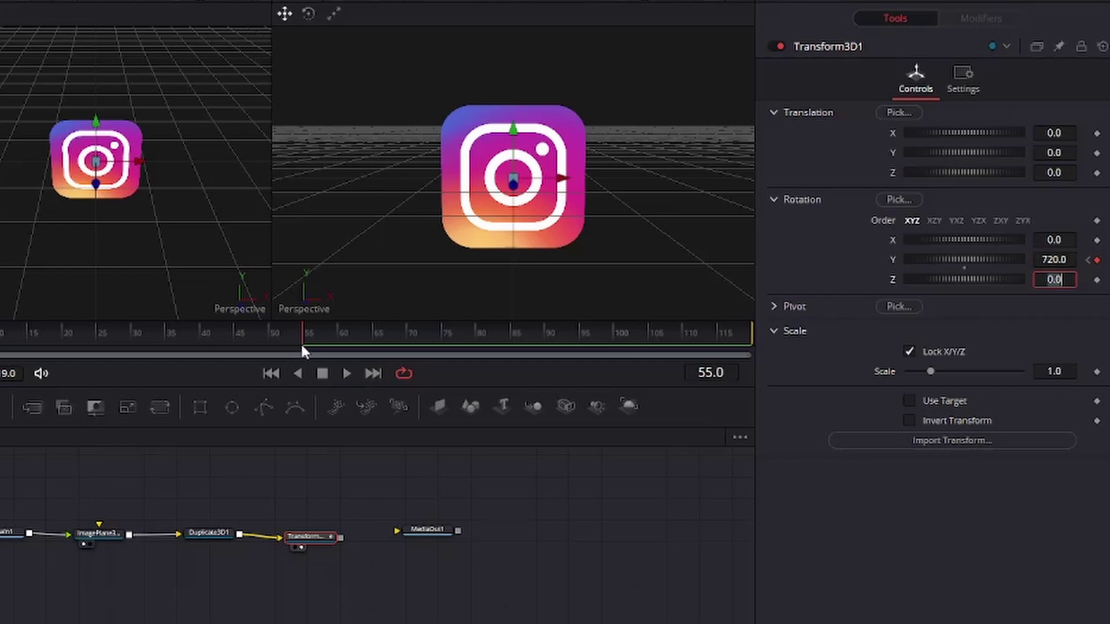
Scrub and play the animation from the first frame to review the logo's spin.
left_click_drag(303, 345, 266, 342)
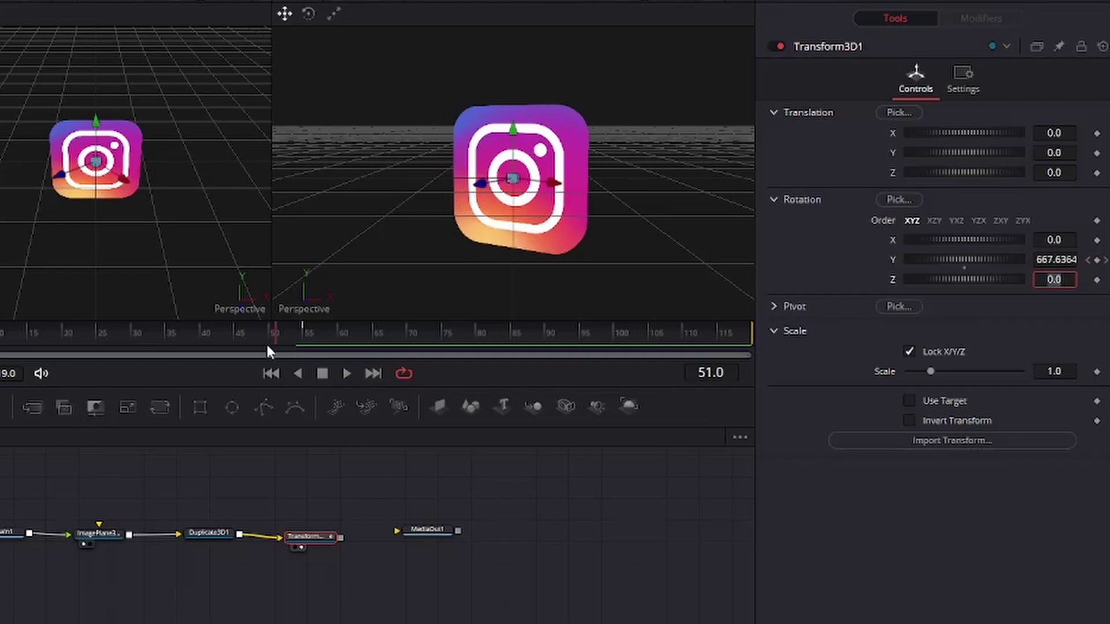
left_click(271, 373)
left_click(347, 372)
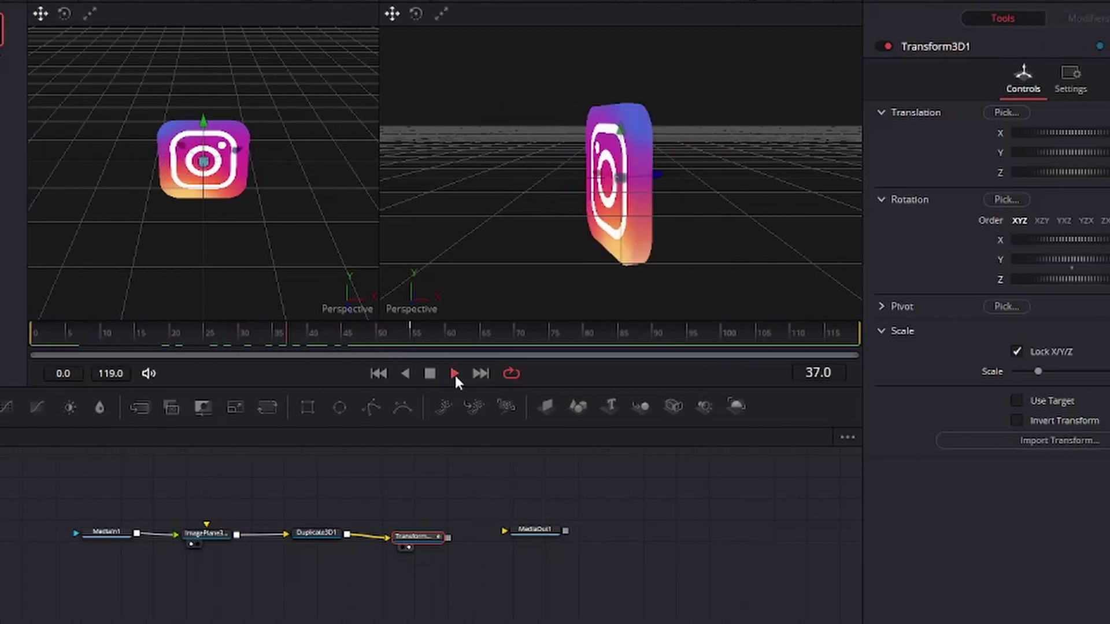
left_click(327, 373)
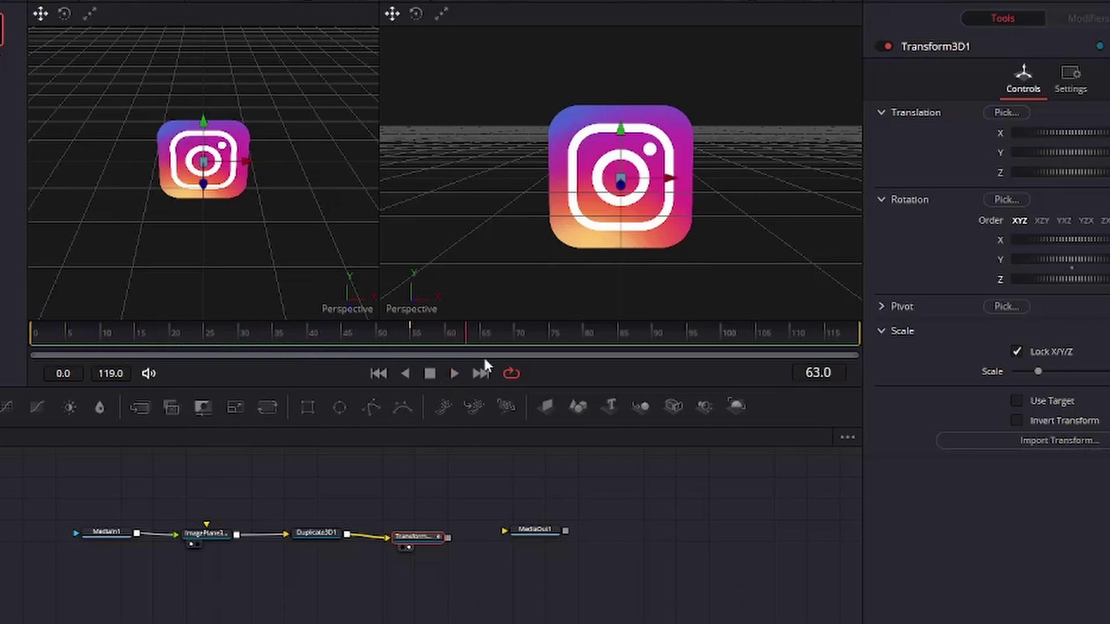
left_click_drag(466, 341, 407, 359)
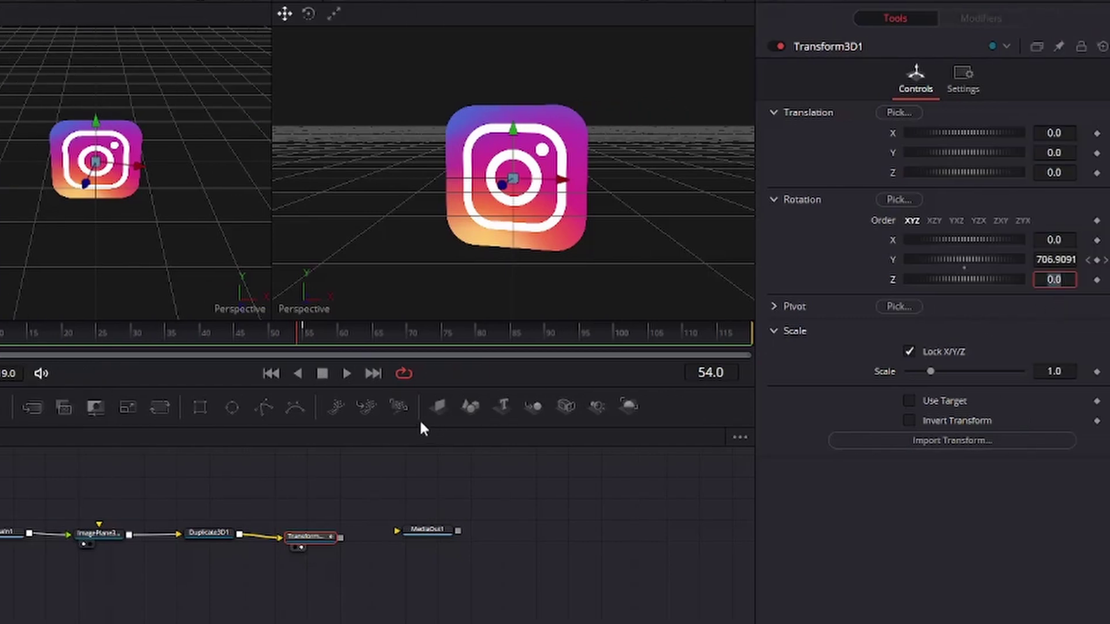
left_click_drag(302, 335, 0, 349)
key("space")
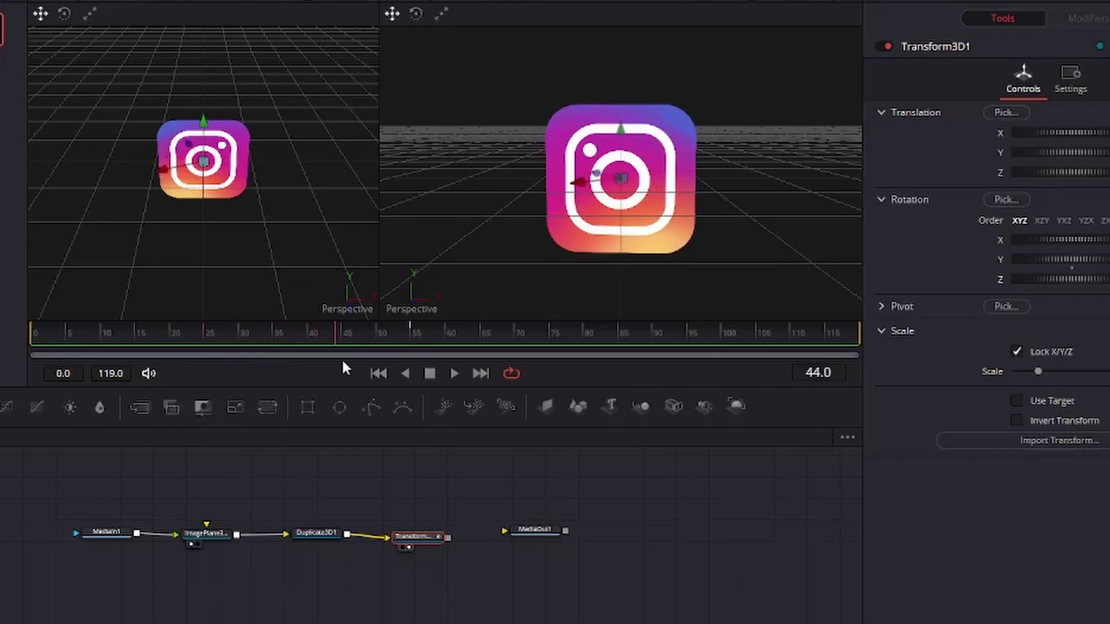
left_click(405, 373)
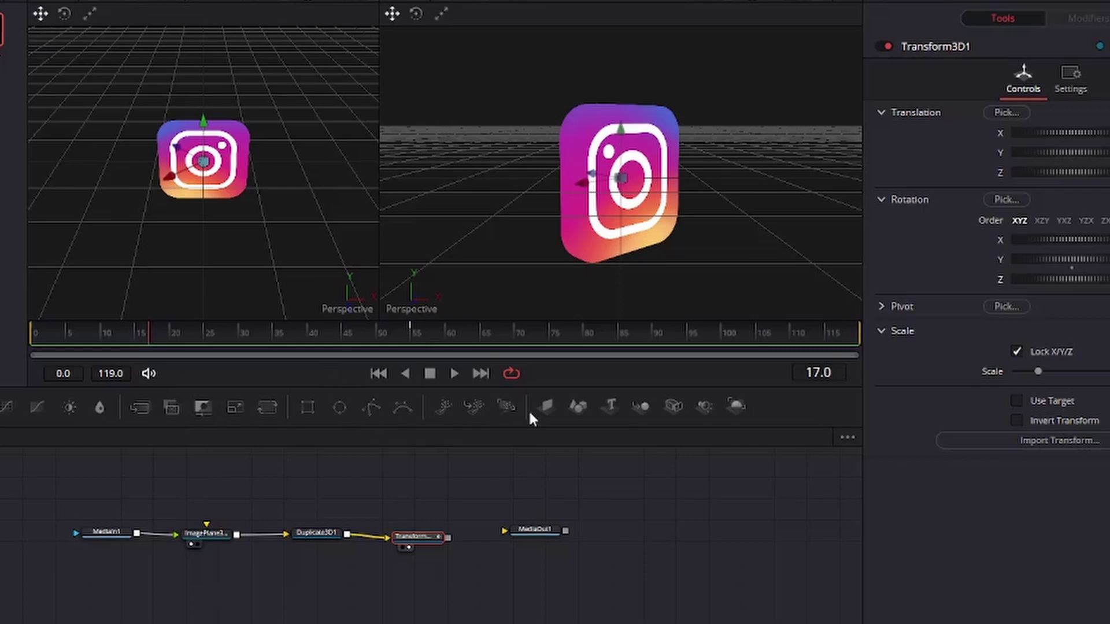
Insert a Merge 3D node after Transform3D1 and move MediaOut1 aside to make room.
left_click(643, 408)
left_click_drag(541, 542, 634, 572)
left_click_drag(508, 533, 532, 540)
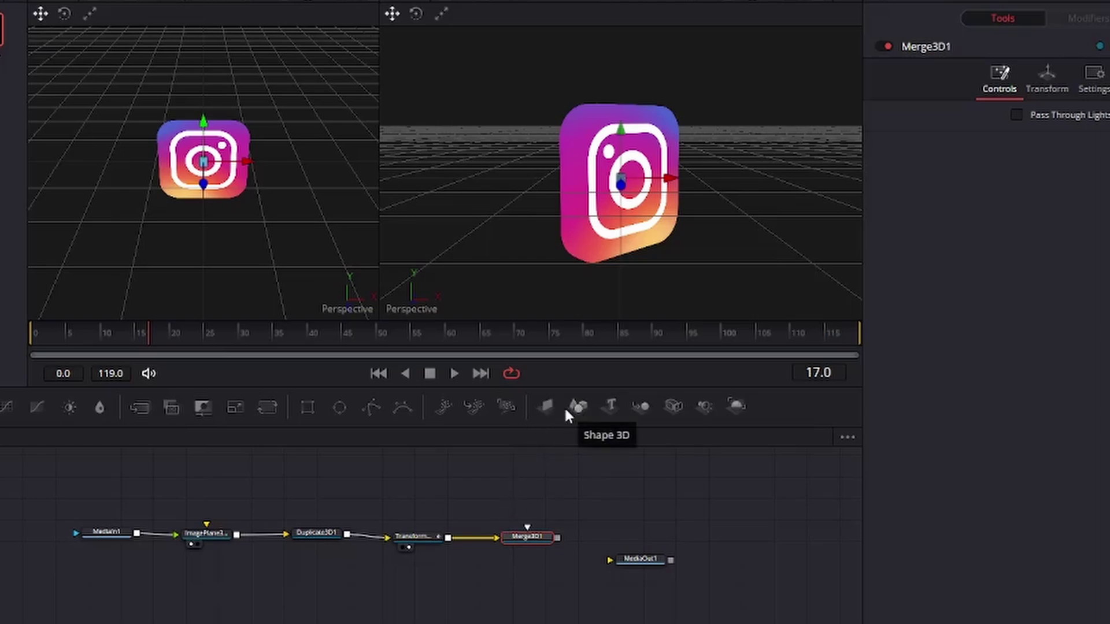
Add a Renderer 3D node after Merge3D1, connect it to MediaOut1, and show MediaOut1 in the second viewer at frame 0.
left_click(736, 407)
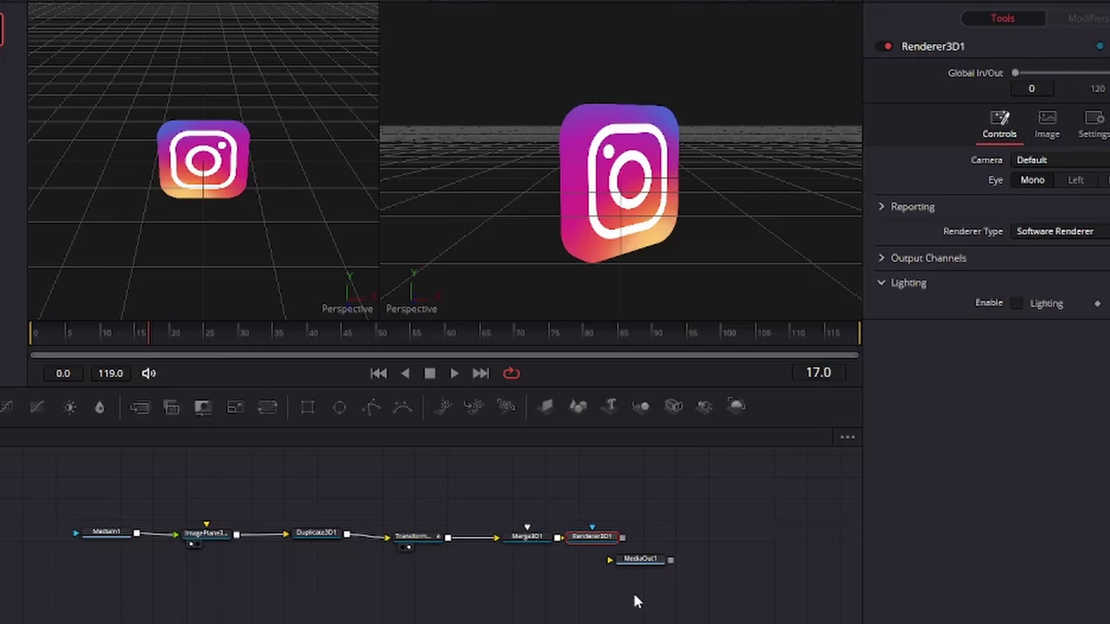
left_click_drag(638, 571, 720, 559)
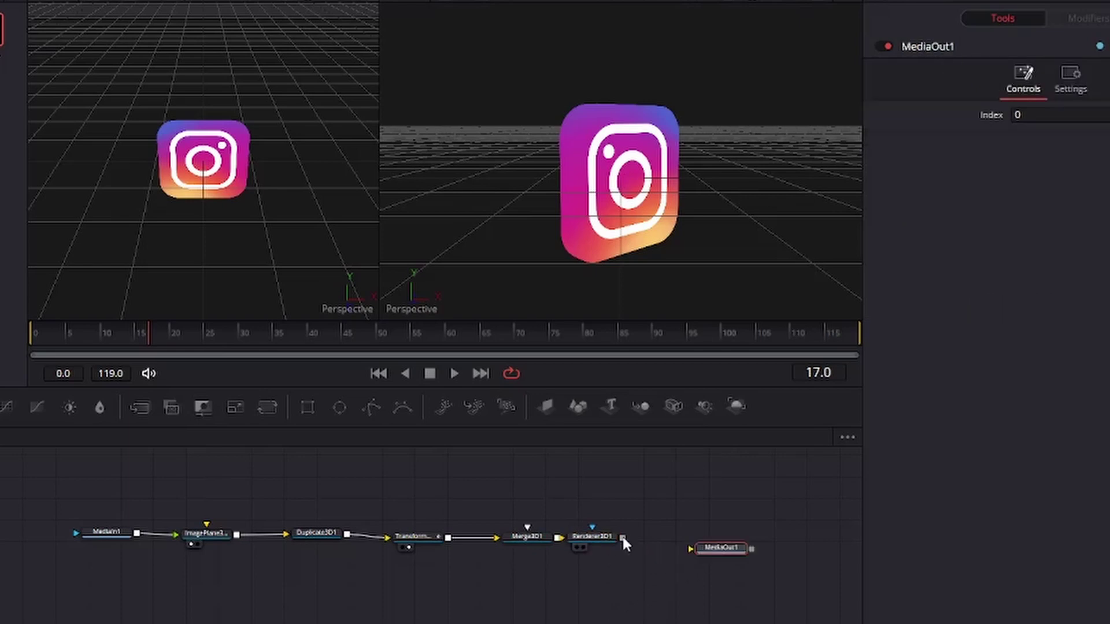
left_click_drag(622, 537, 692, 550)
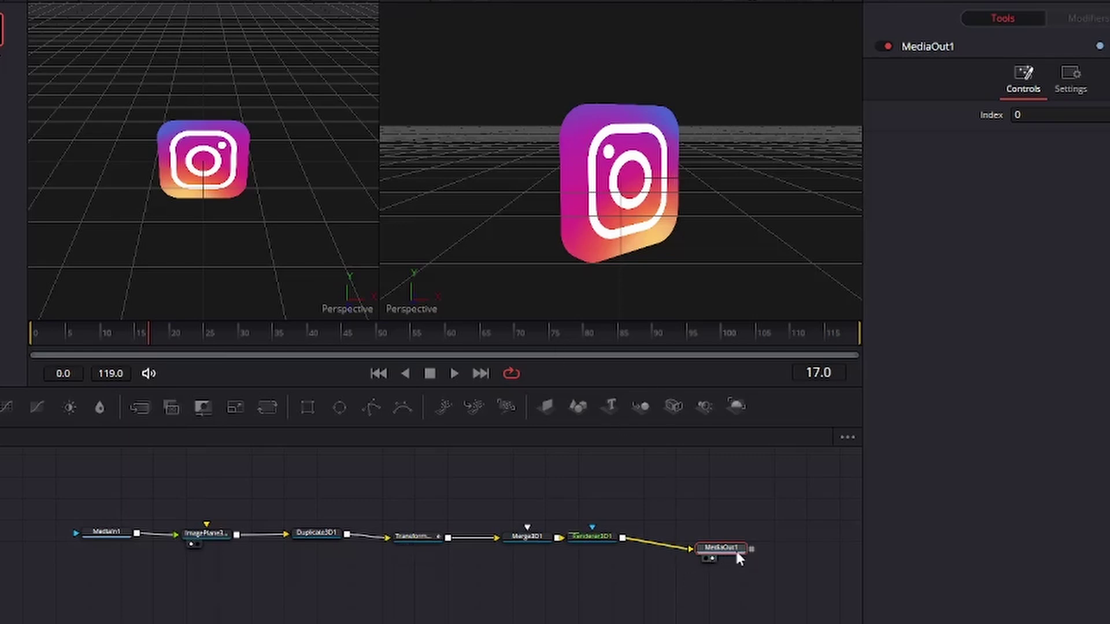
left_click(378, 374)
Set the renderer type of Renderer3D1 to OpenGL Renderer.
left_click(589, 536)
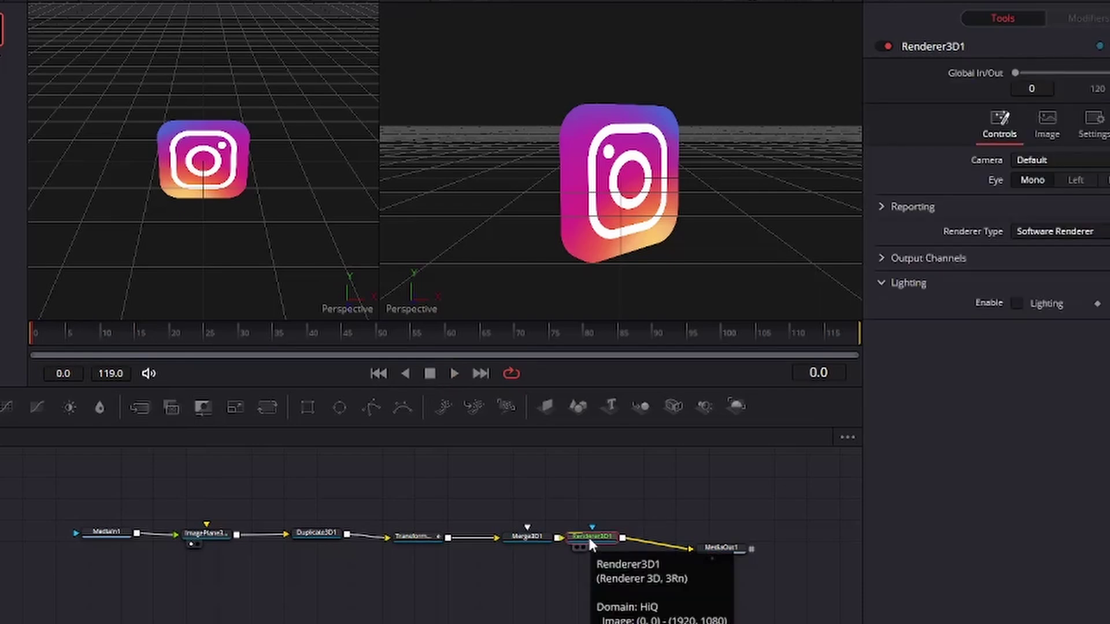
left_click(1091, 232)
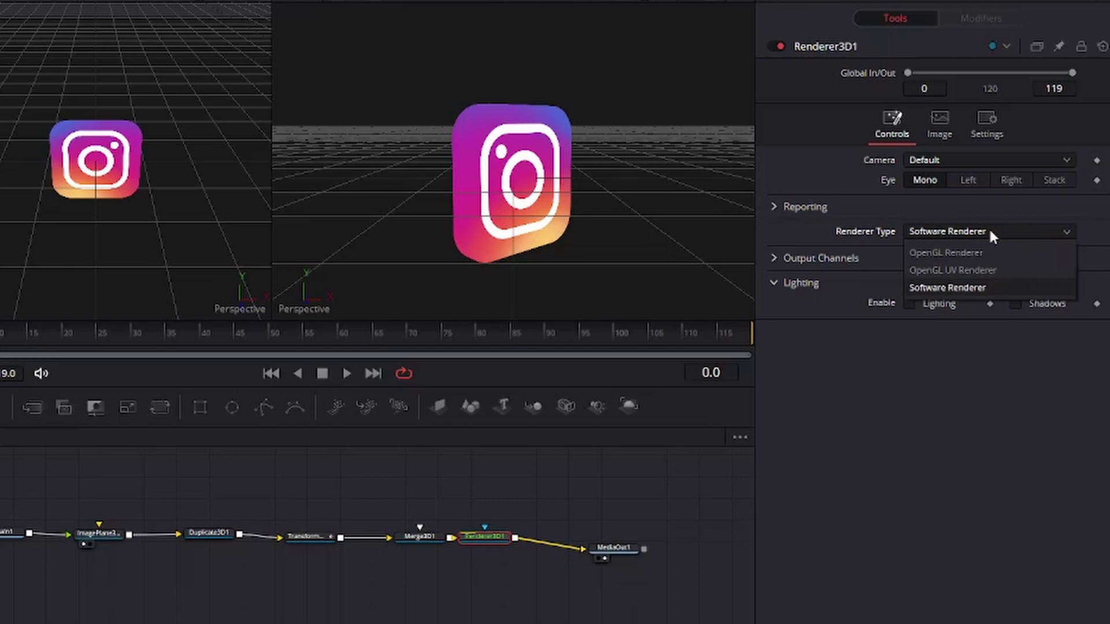
left_click(962, 255)
Return to frame 0 and play the rendered output to check the spinning logo.
left_click(322, 373)
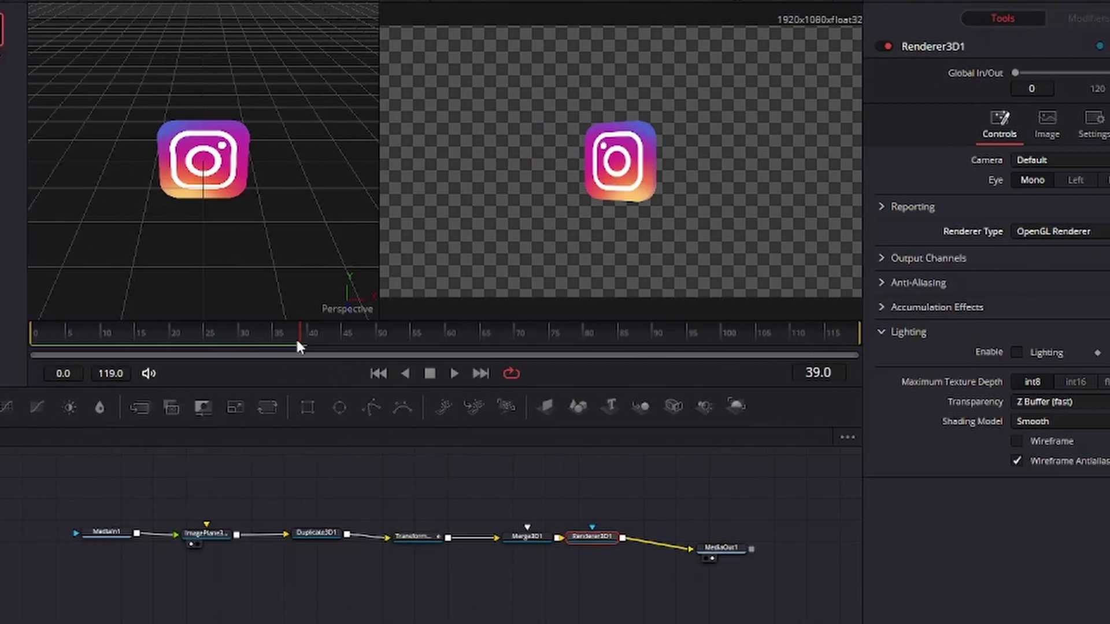
left_click_drag(191, 341, 0, 341)
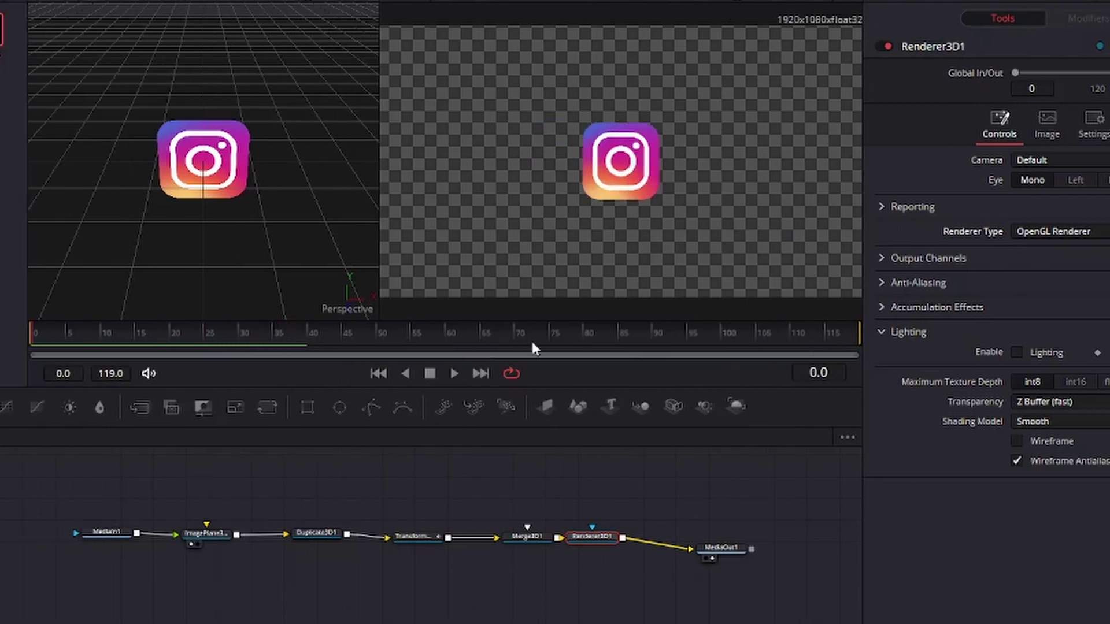
left_click(456, 373)
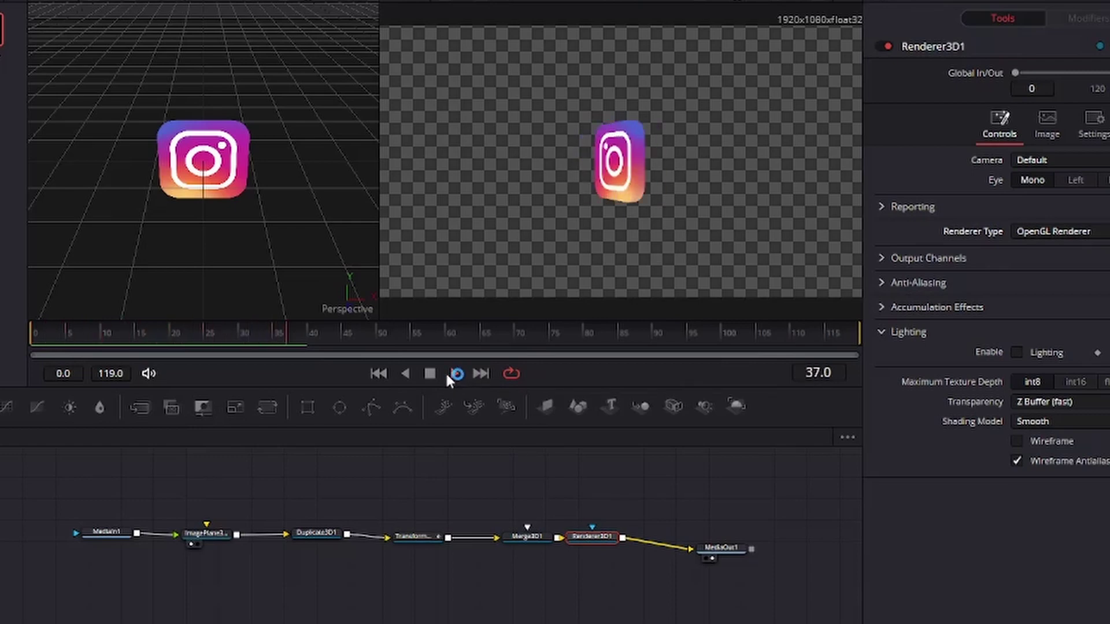
left_click(430, 374)
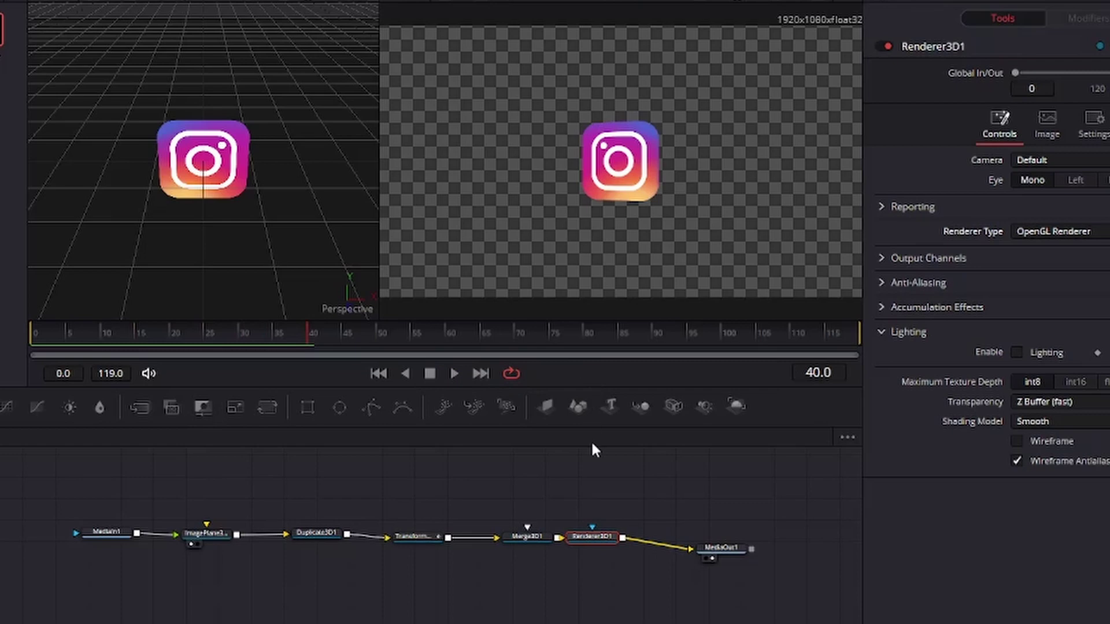